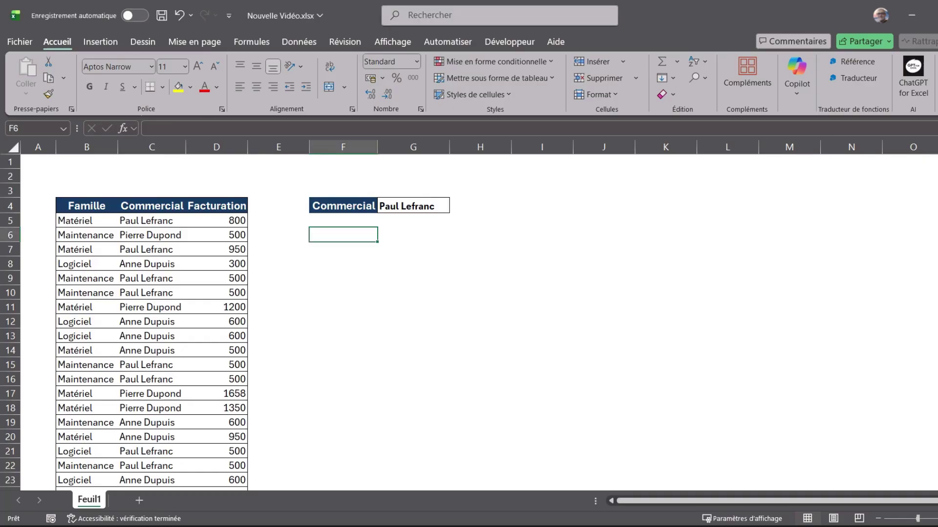
pyautogui.click(412, 205)
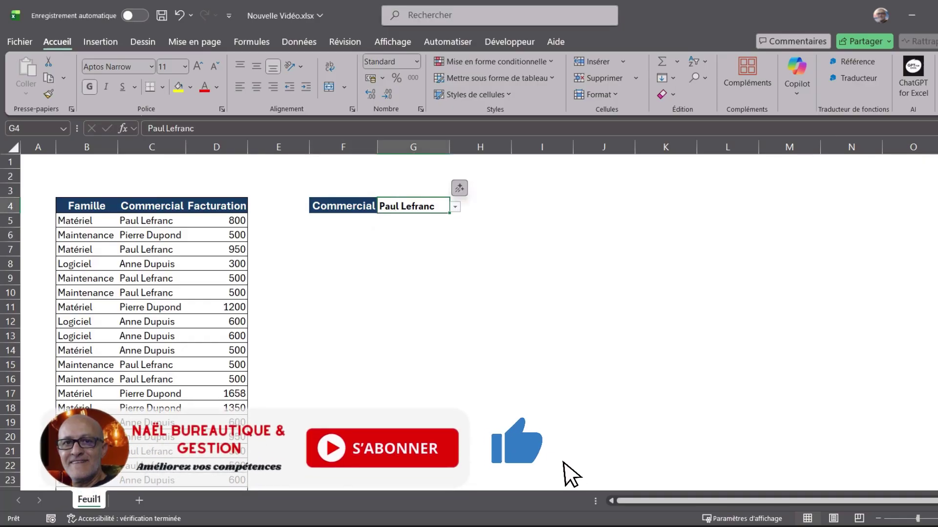
pyautogui.hotkey('alt', 'Down')
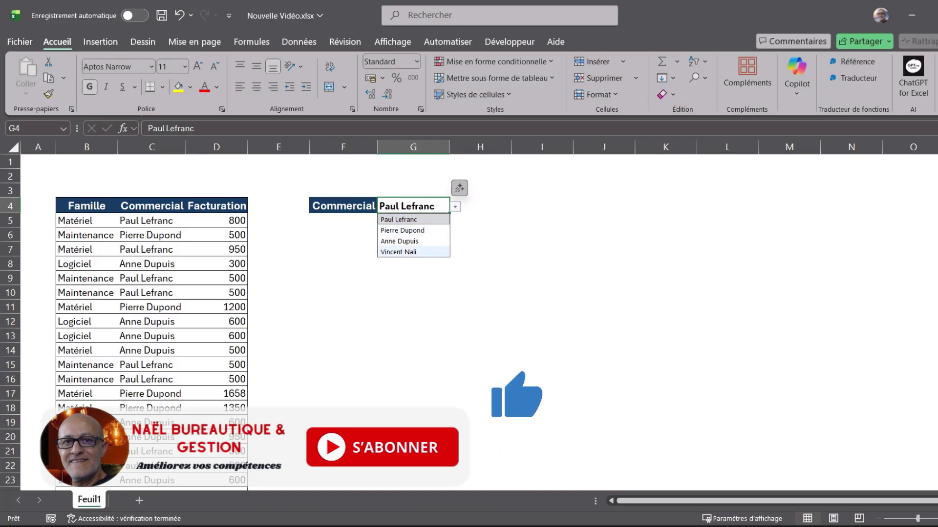
pyautogui.click(480, 263)
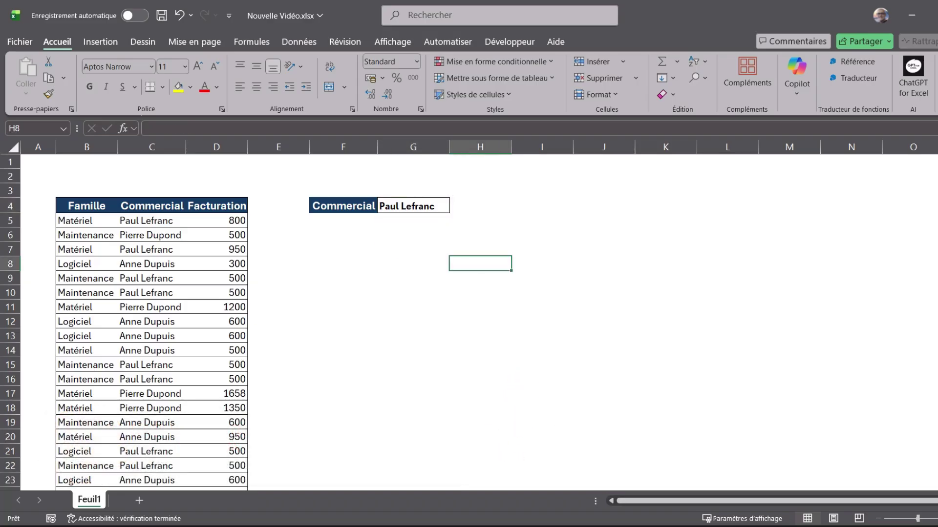
pyautogui.click(152, 146)
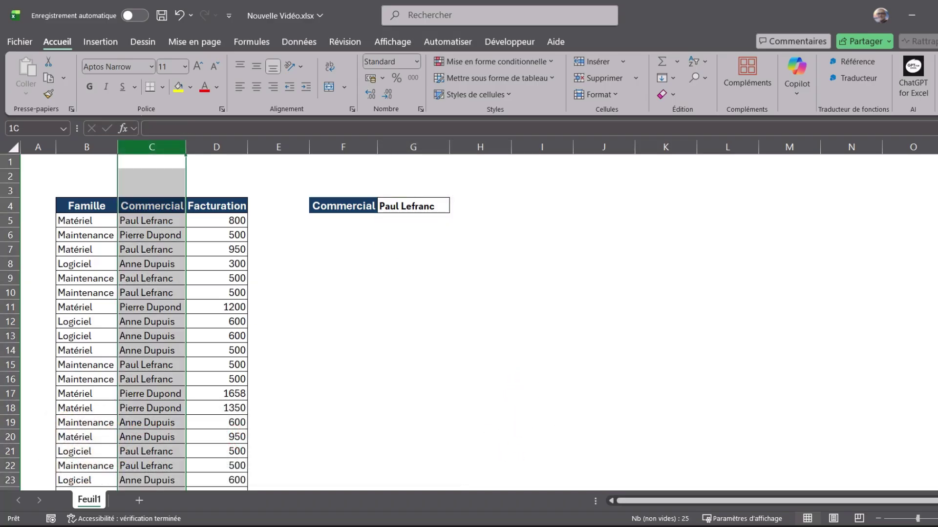
pyautogui.click(146, 221)
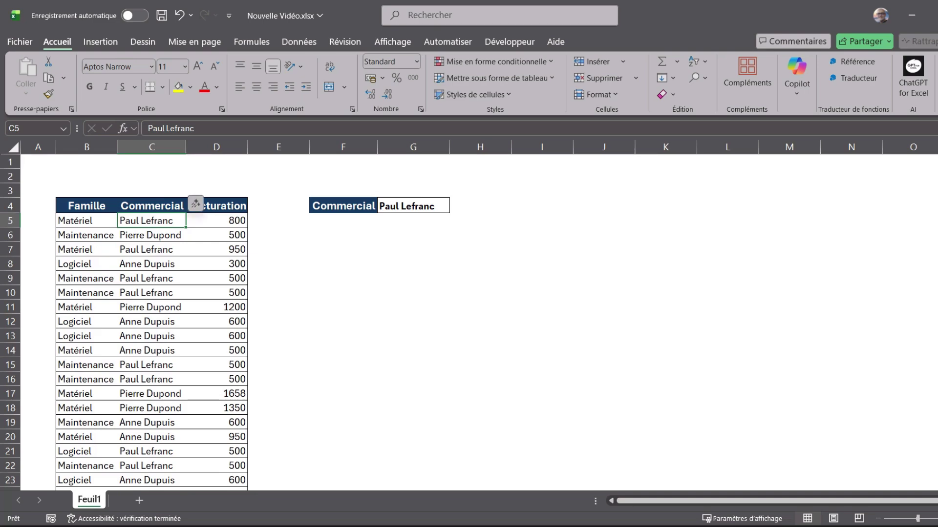
pyautogui.moveTo(86, 221); pyautogui.dragTo(237, 221)
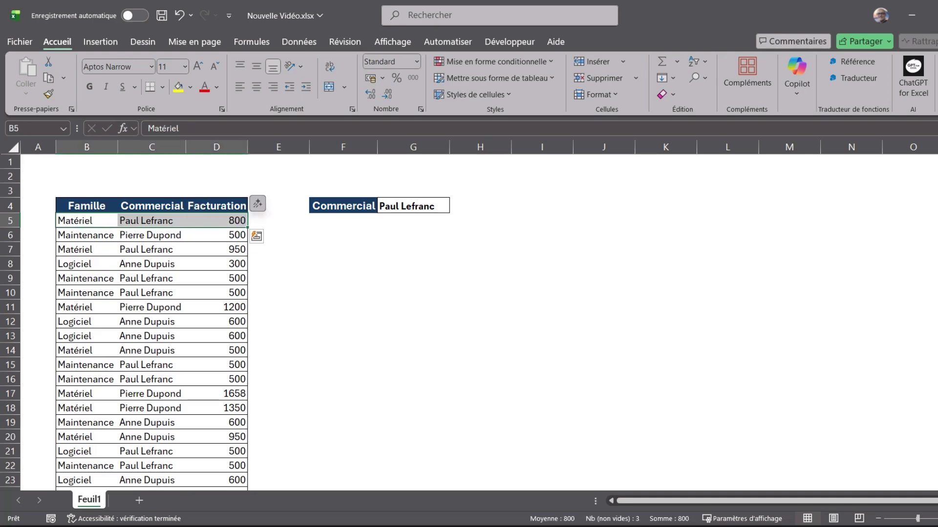
pyautogui.moveTo(86, 250); pyautogui.dragTo(151, 249)
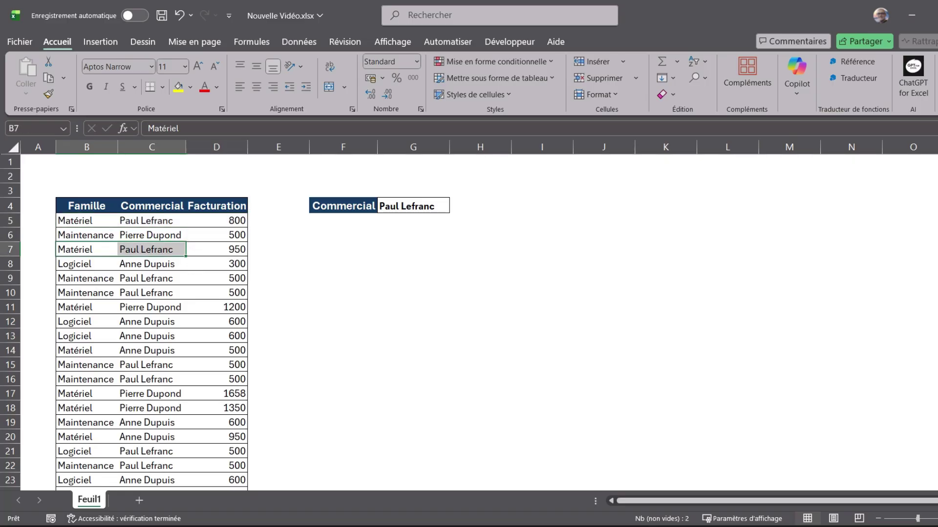
pyautogui.click(343, 235)
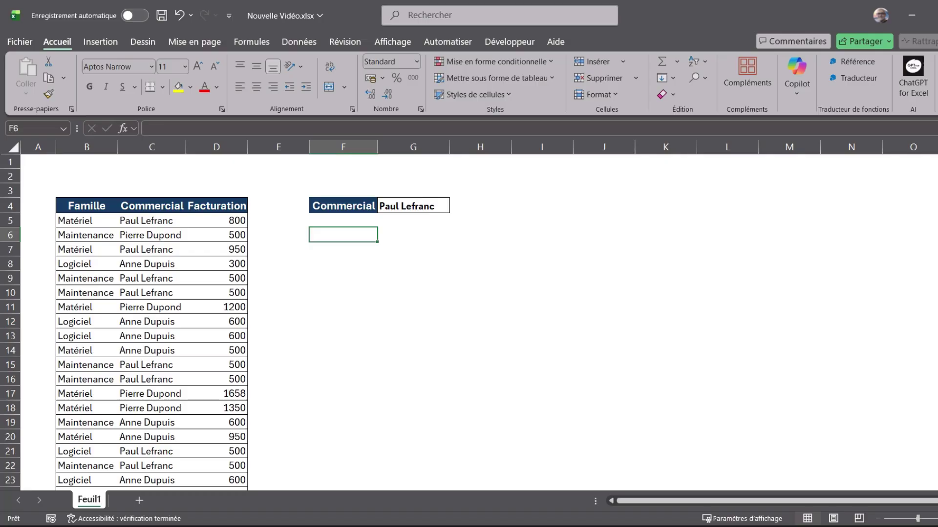
pyautogui.click(414, 206)
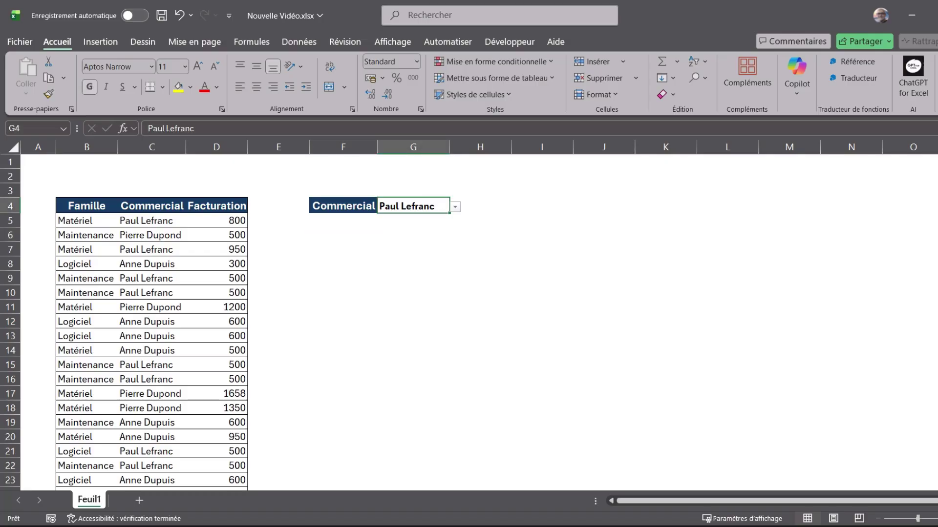
pyautogui.click(455, 207)
pyautogui.click(480, 221)
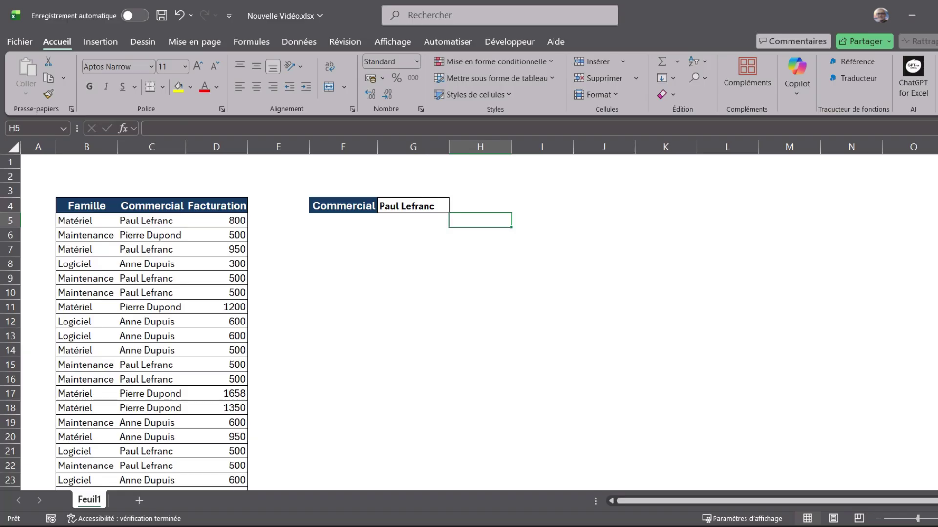
pyautogui.click(87, 220)
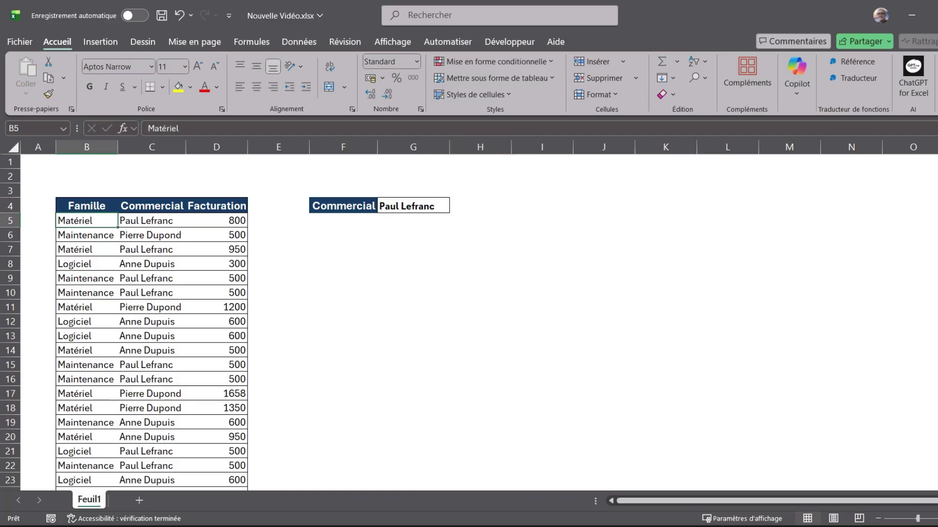
pyautogui.moveTo(86, 220); pyautogui.dragTo(216, 220)
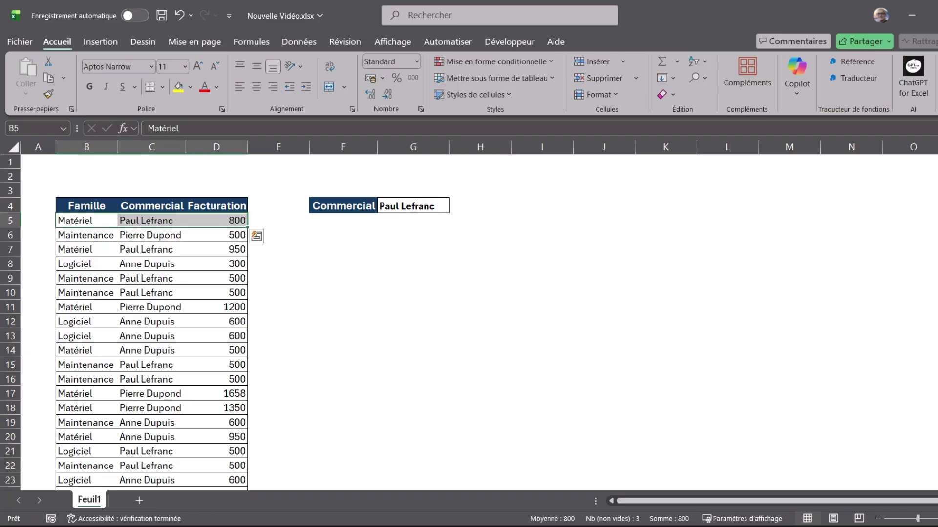
pyautogui.click(152, 220)
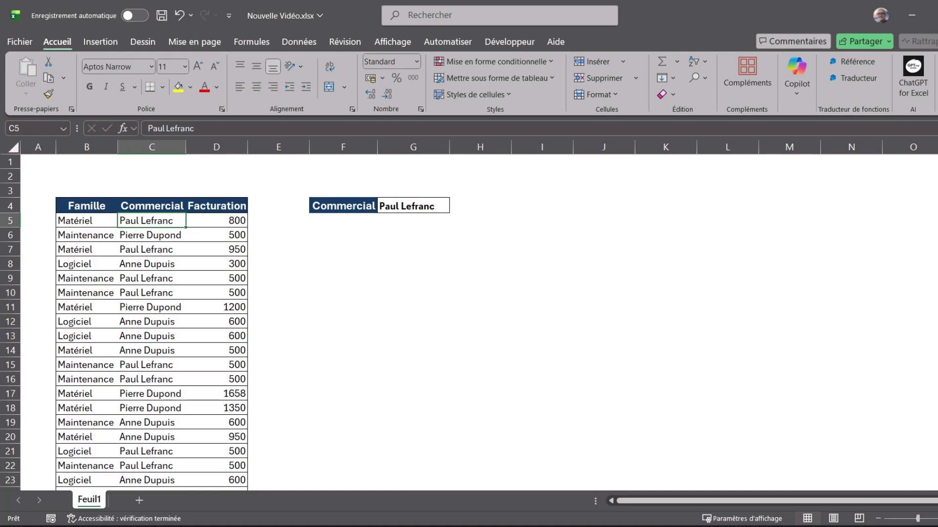
pyautogui.click(217, 220)
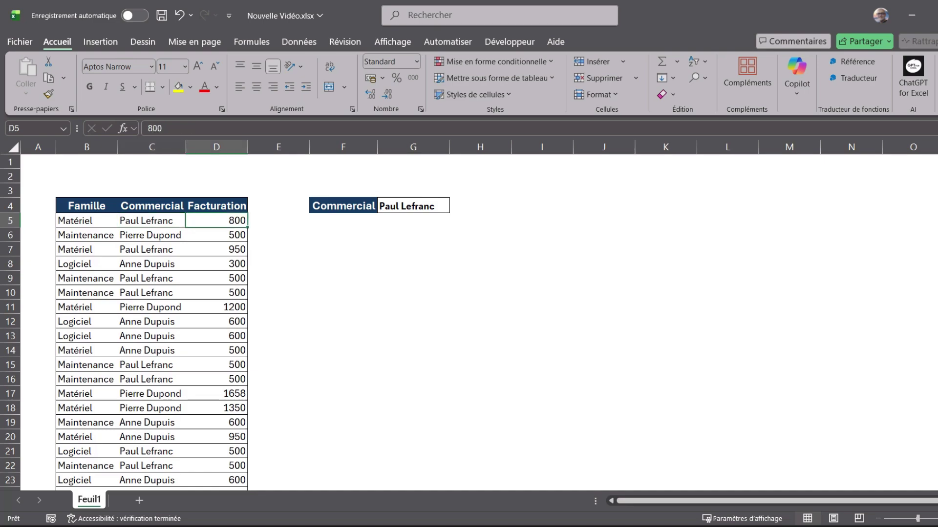
pyautogui.click(343, 249)
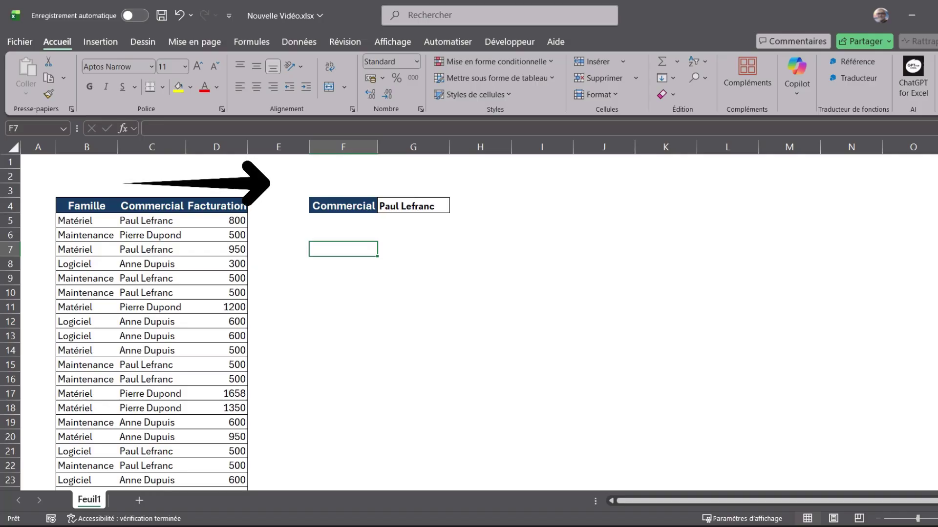
pyautogui.moveTo(152, 221); pyautogui.dragTo(151, 264)
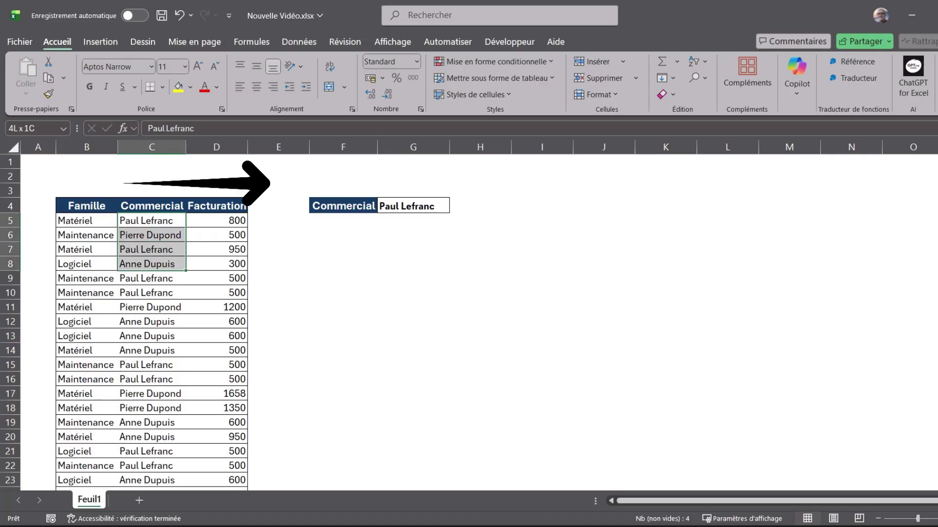
pyautogui.click(151, 220)
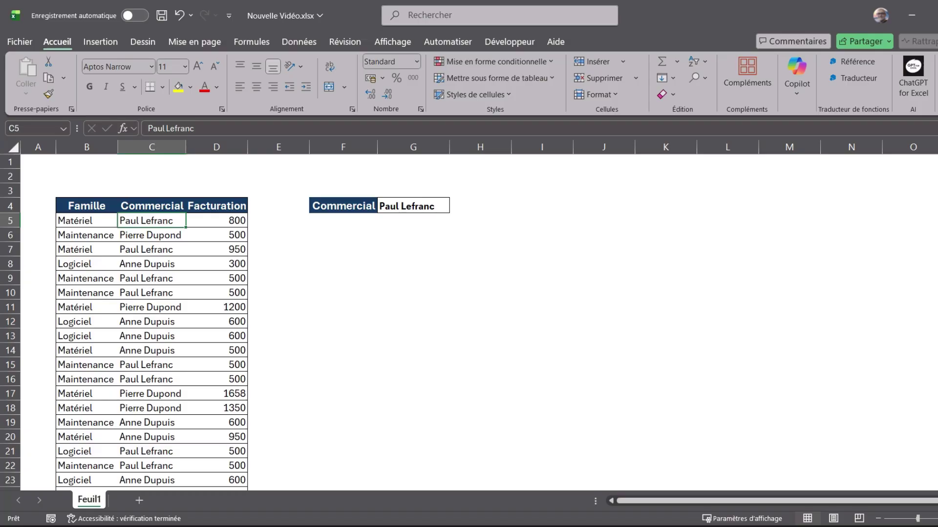
pyautogui.click(343, 234)
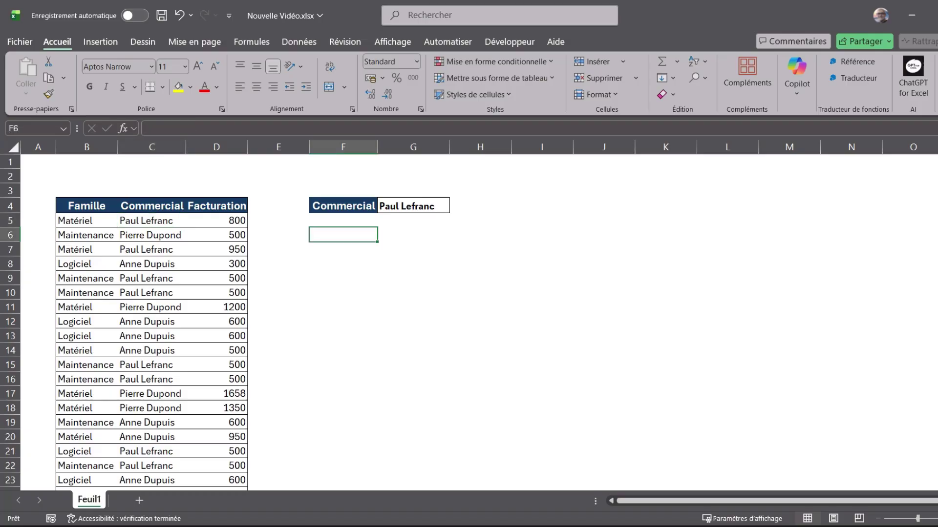
# Start =RECHERCHEX in F6 with G4 as the lookup value and C5:C28 as the lookup range.
pyautogui.write('=RE')
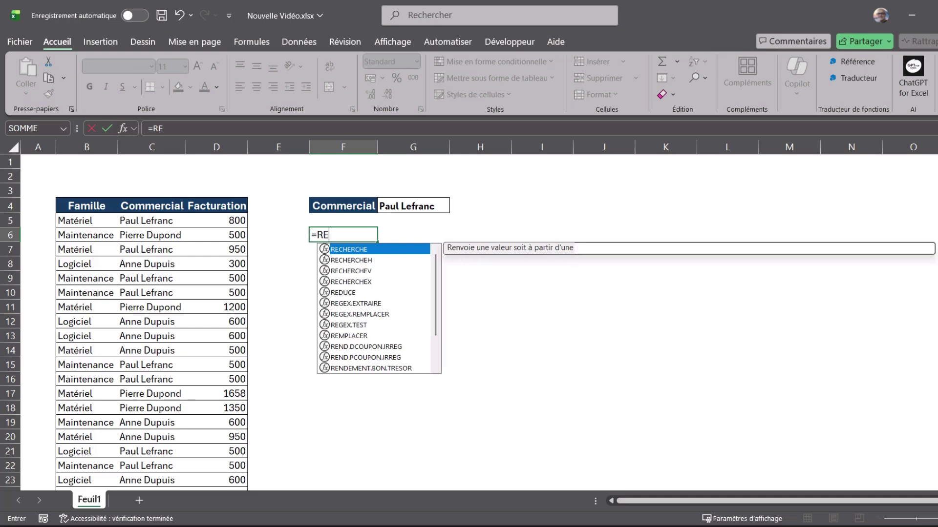
pyautogui.write('CHE')
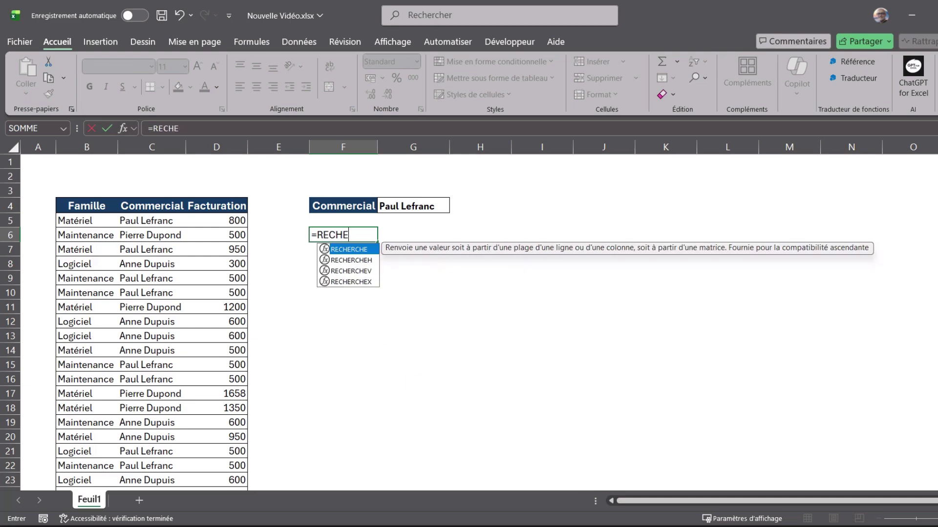
pyautogui.press('Down')
pyautogui.press('Down')
pyautogui.press('Down')
pyautogui.press('Tab')
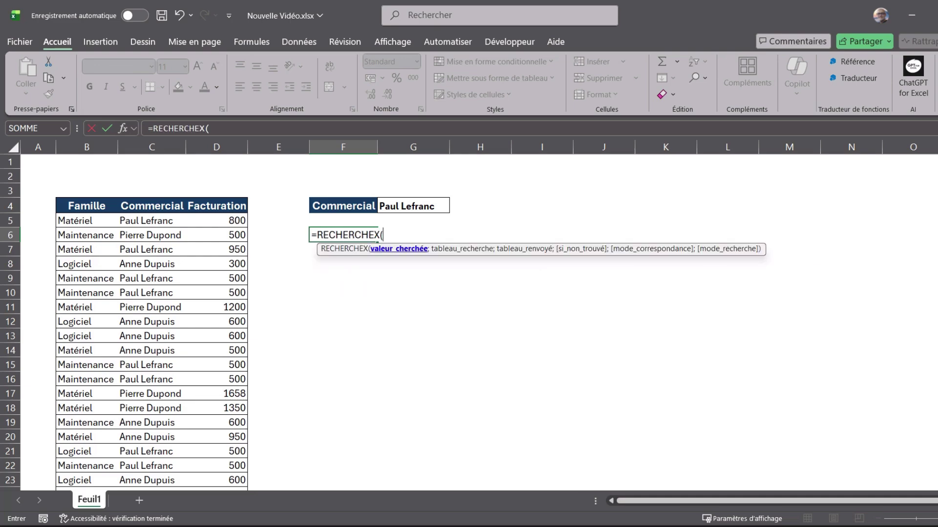
pyautogui.click(413, 206)
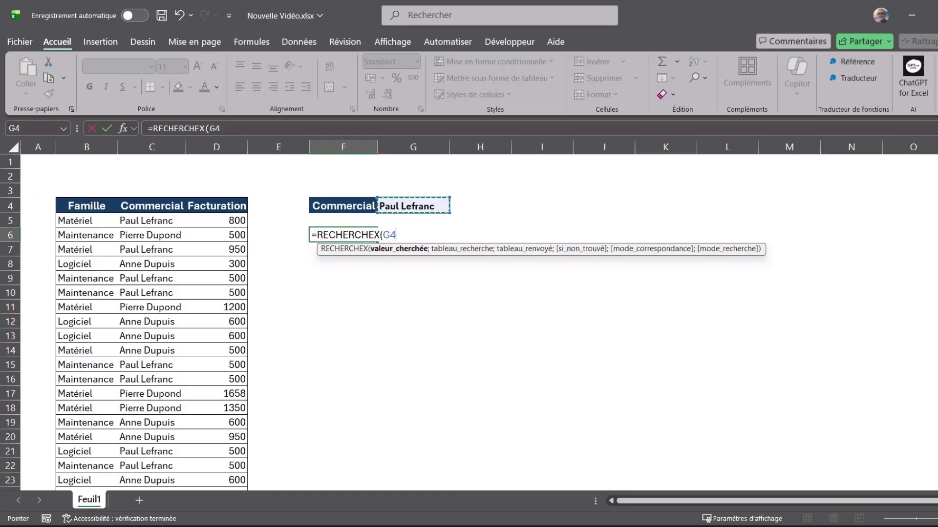
pyautogui.write('.')
pyautogui.write(';')
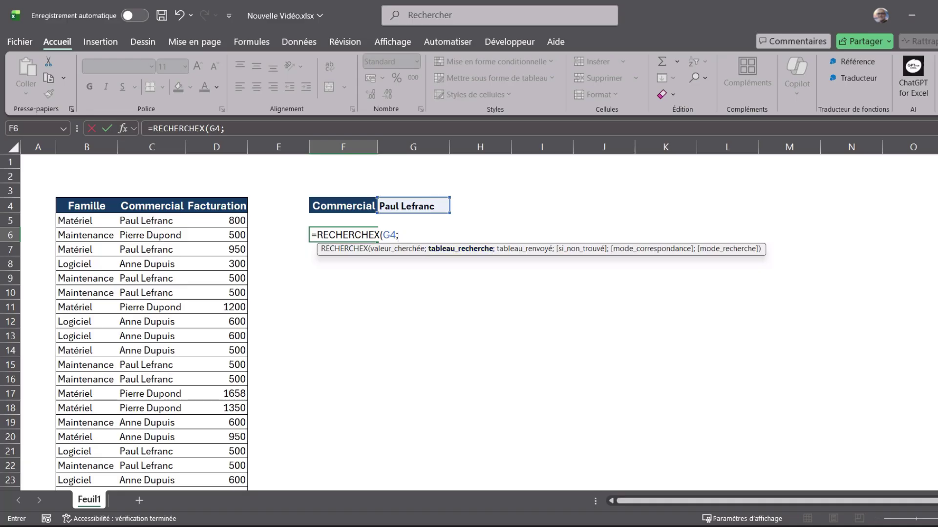
pyautogui.click(152, 220)
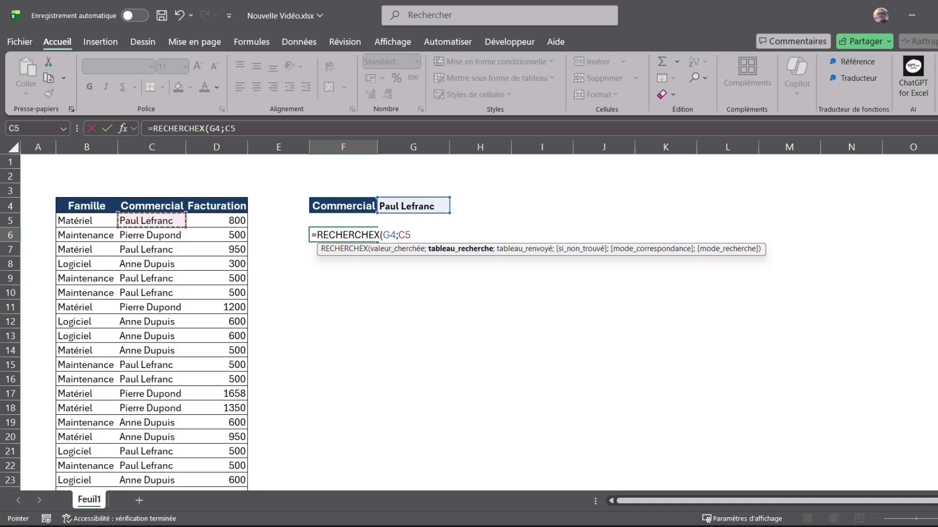
pyautogui.moveTo(152, 220); pyautogui.dragTo(183, 490)
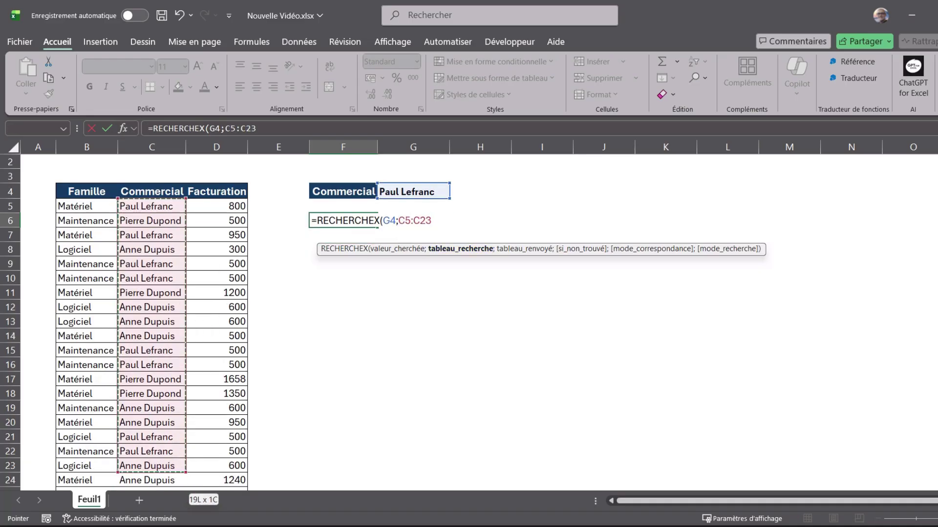
pyautogui.moveTo(183, 491); pyautogui.dragTo(183, 481)
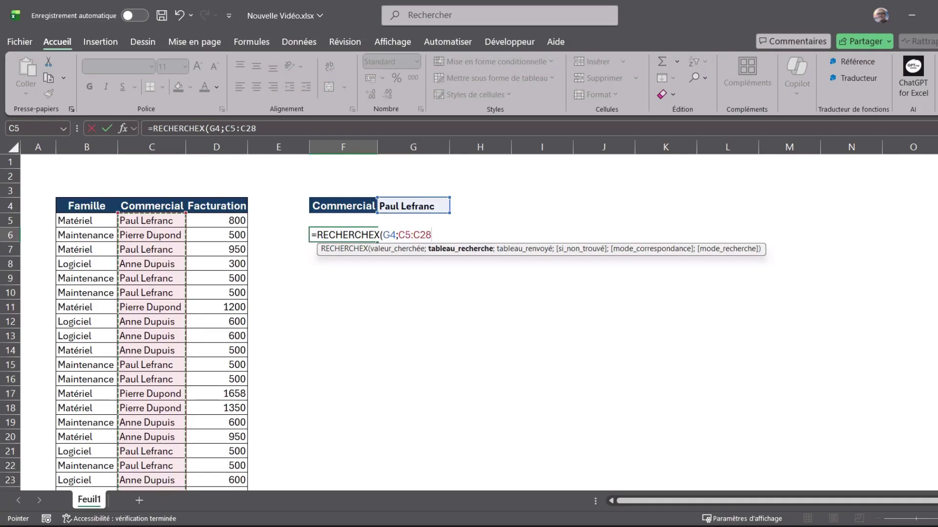
# Return columns B5:D28 and commit, showing Matériel, the chosen salesperson and 800.
pyautogui.write(';')
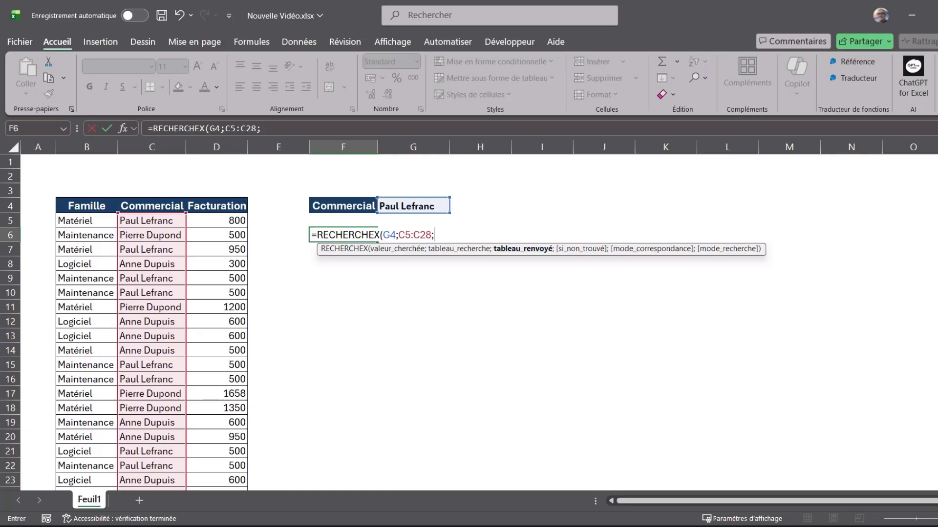
pyautogui.click(86, 221)
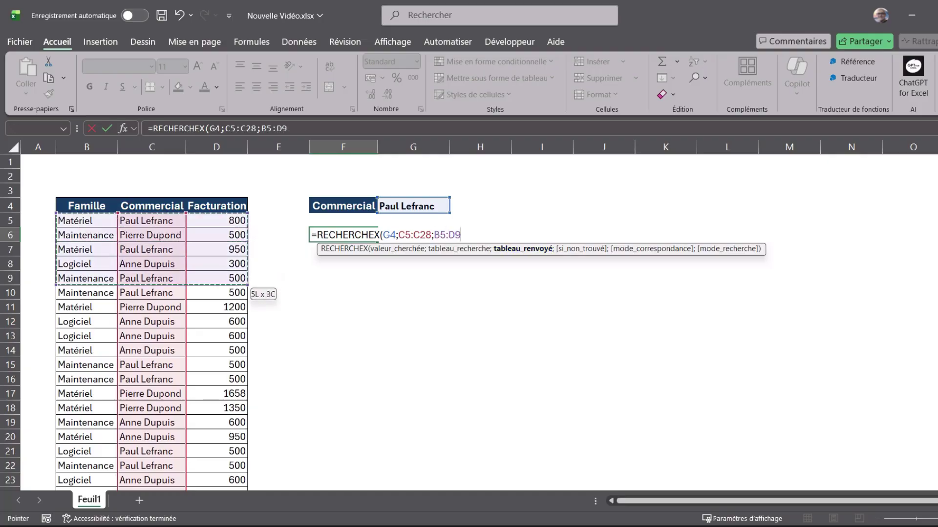
pyautogui.moveTo(86, 220)
pyautogui.mouseDown()
pyautogui.moveTo(242, 293)
pyautogui.moveTo(242, 465)
pyautogui.mouseUp()
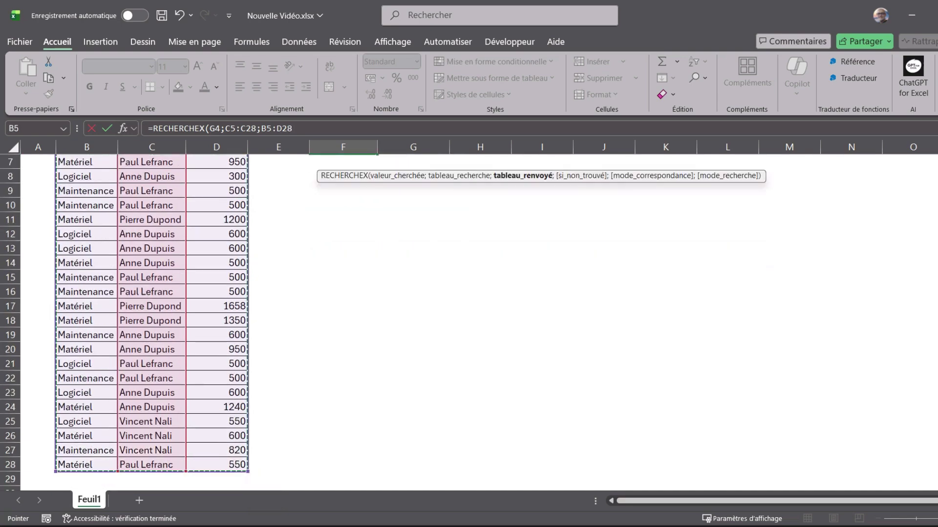
pyautogui.scroll(2, 469, 323)
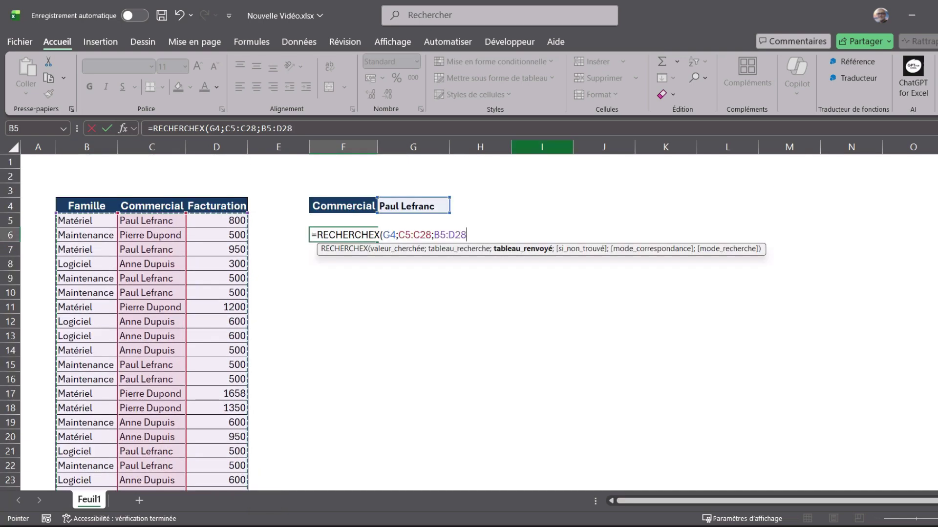
pyautogui.write(')')
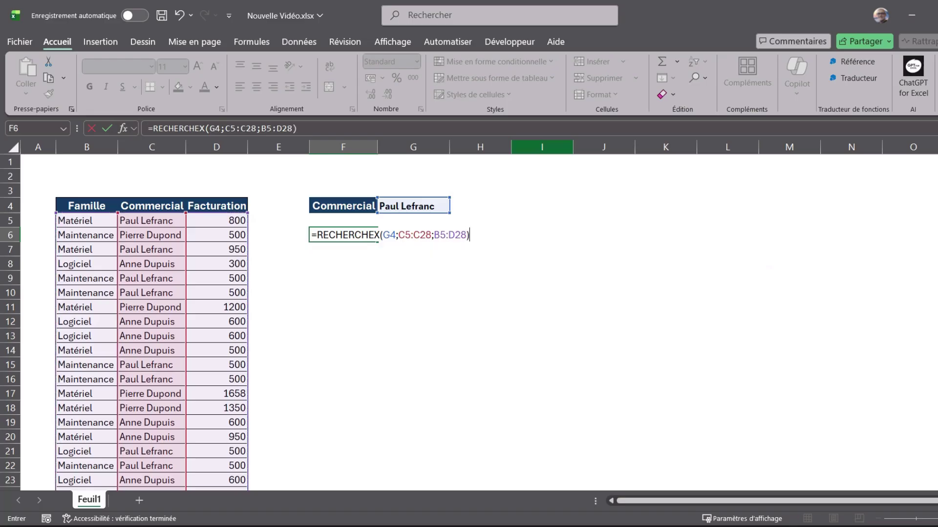
pyautogui.press('Return')
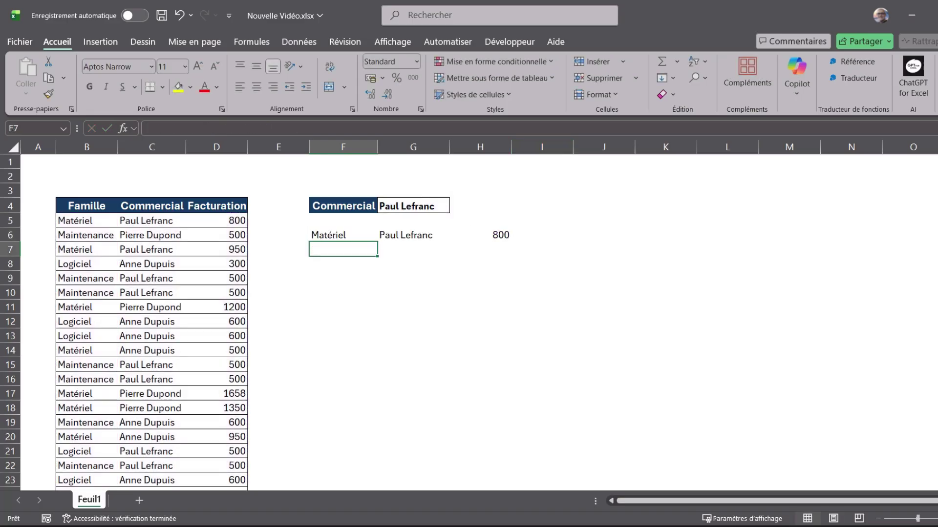
# Review the RECHERCHEX formula in F6, then delete it along with its spilled results.
pyautogui.click(343, 235)
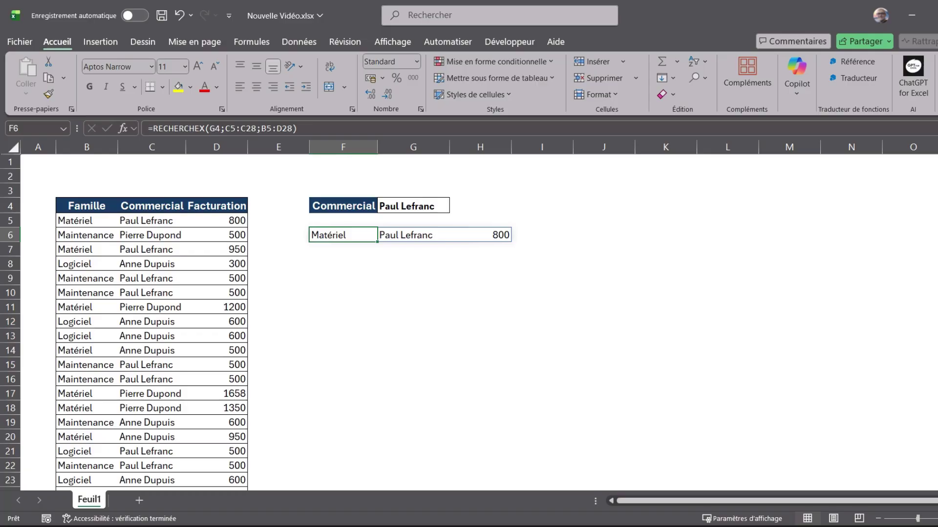
pyautogui.click(151, 249)
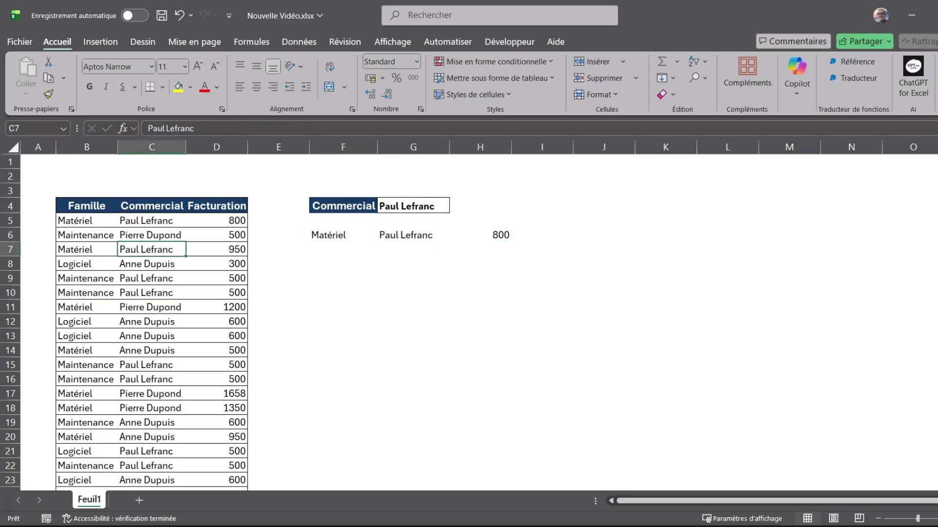
pyautogui.scroll(-3, 151, 322)
pyautogui.scroll(3, 151, 322)
pyautogui.click(342, 235)
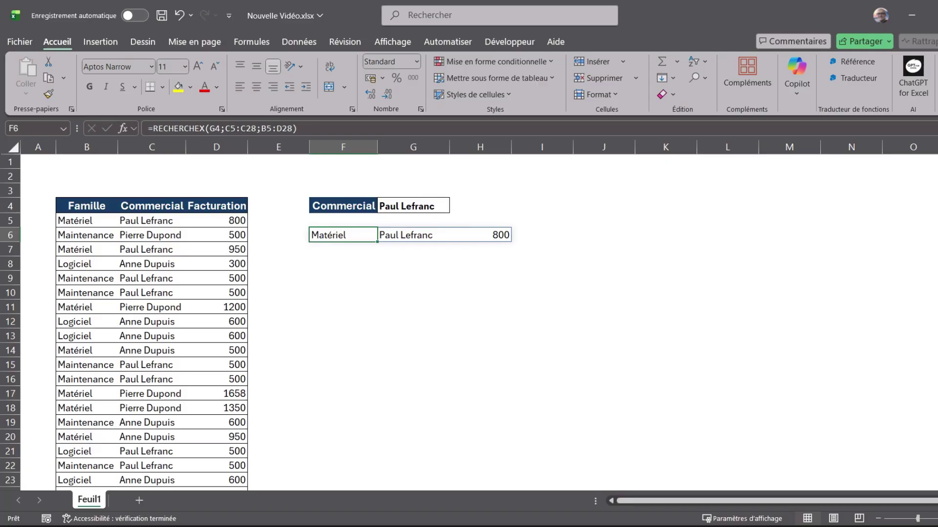
pyautogui.press('Delete')
pyautogui.click(151, 220)
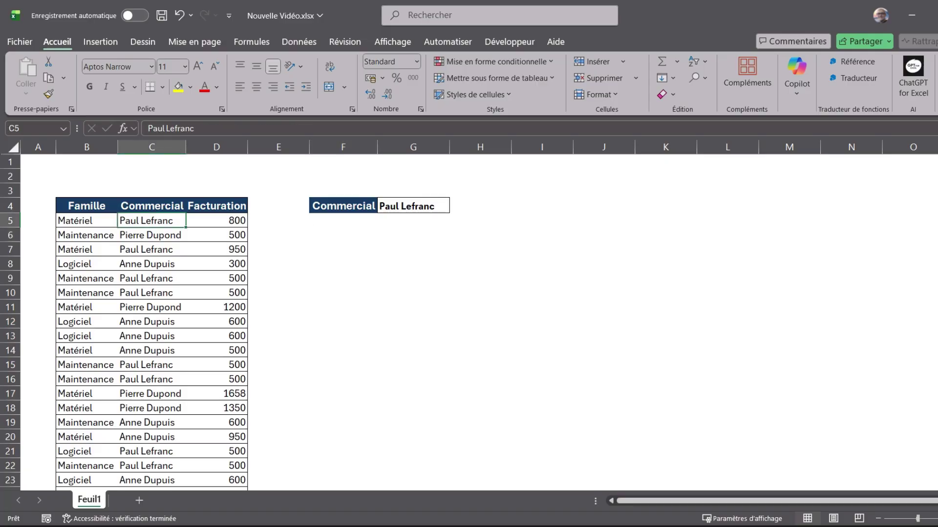
pyautogui.click(299, 41)
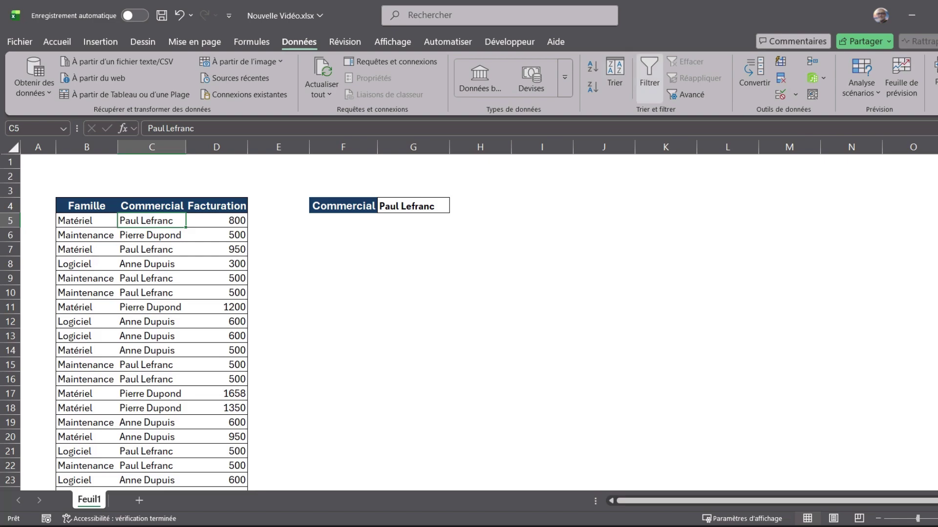
pyautogui.click(649, 78)
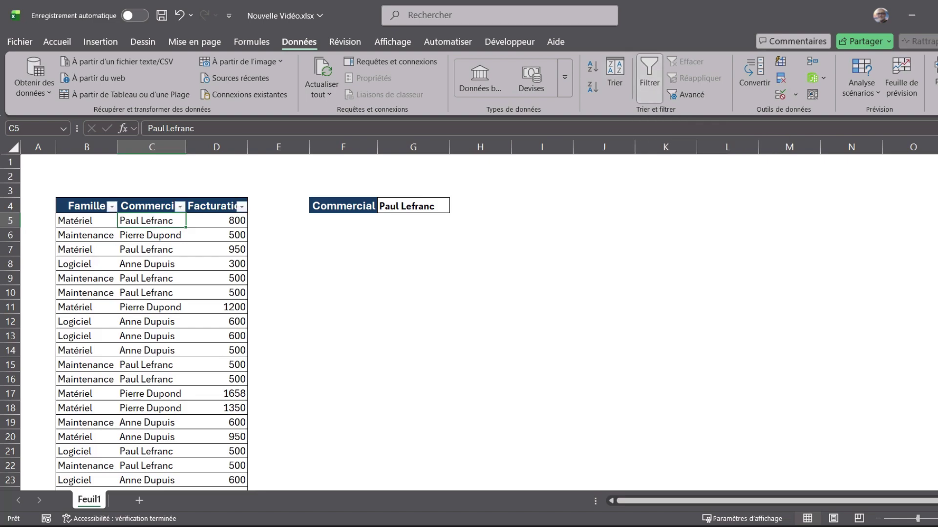
pyautogui.click(181, 206)
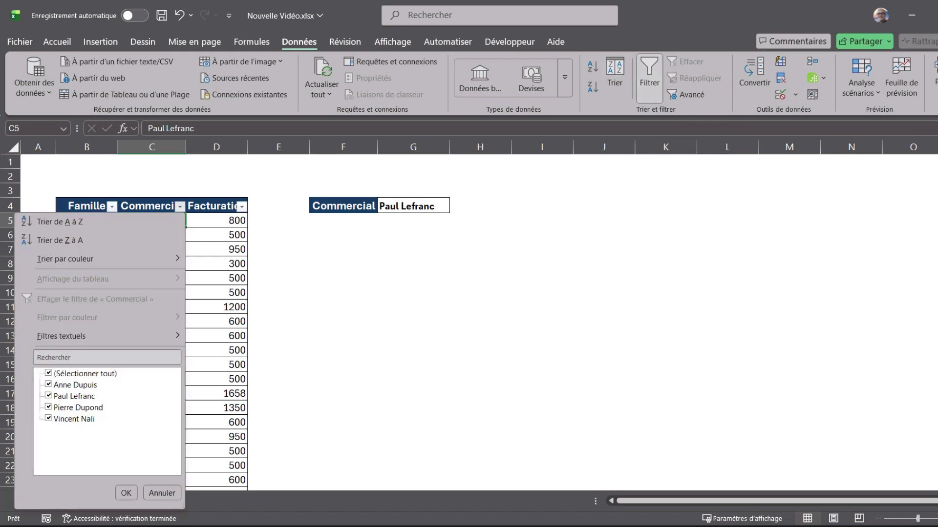
pyautogui.click(48, 373)
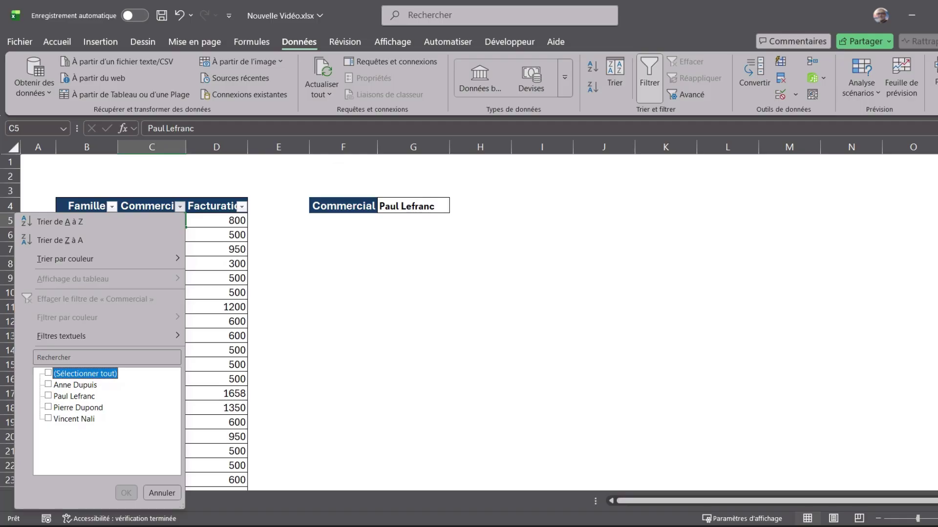
pyautogui.click(49, 396)
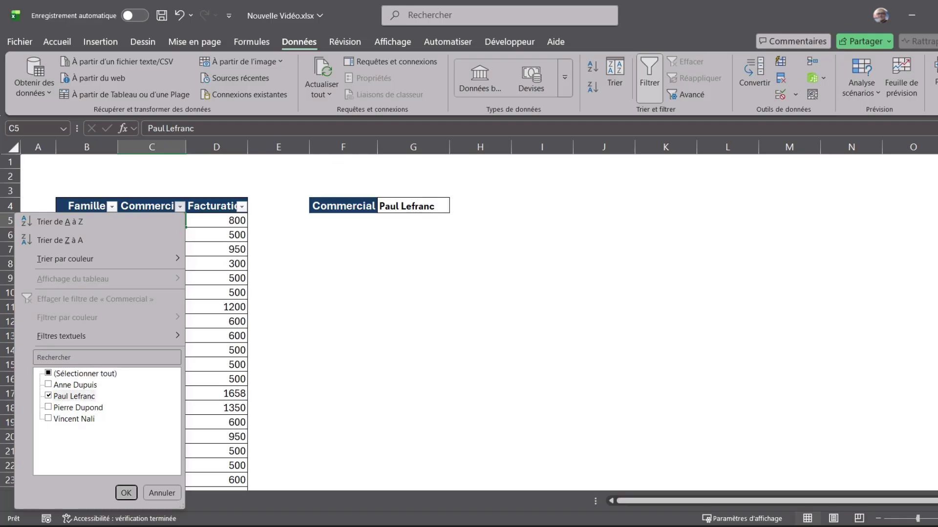
pyautogui.press('Return')
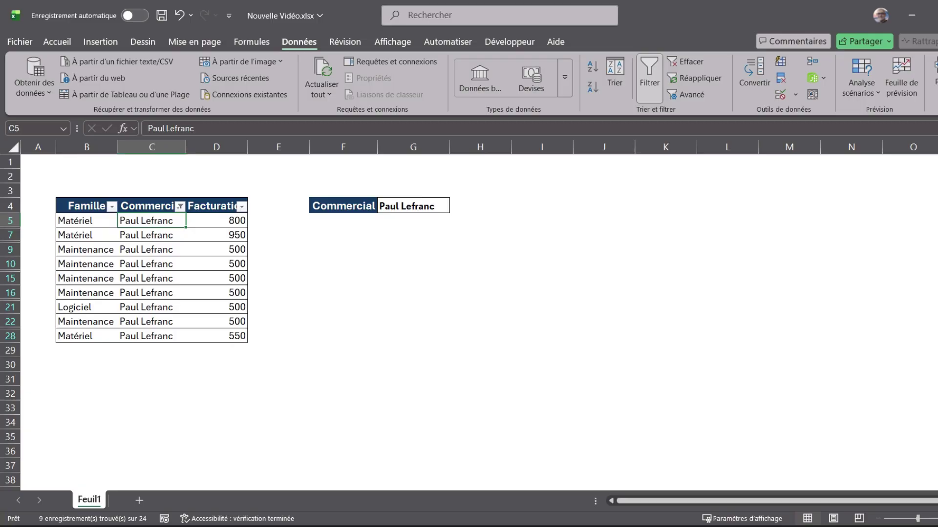
# Enter =SOMME(D5:D28) in D31, giving a total of 17368.
pyautogui.click(217, 379)
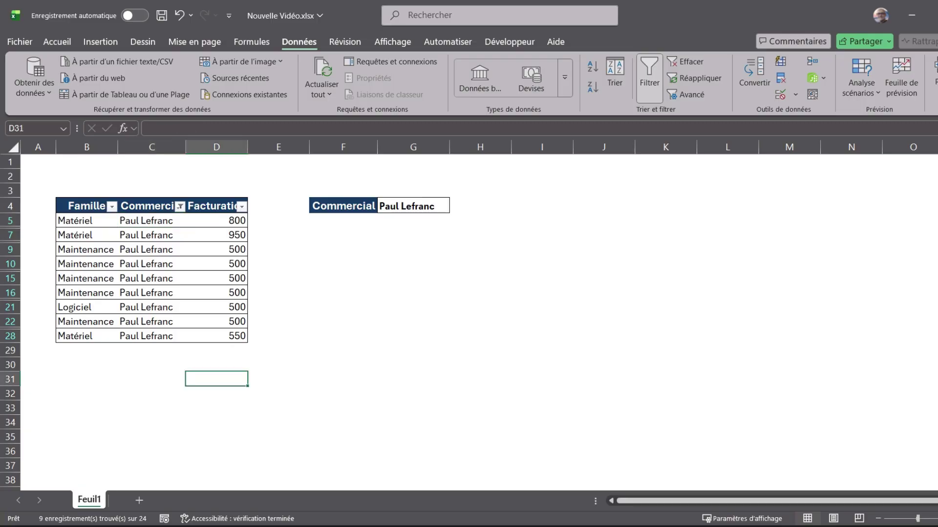
pyautogui.write('=somme(')
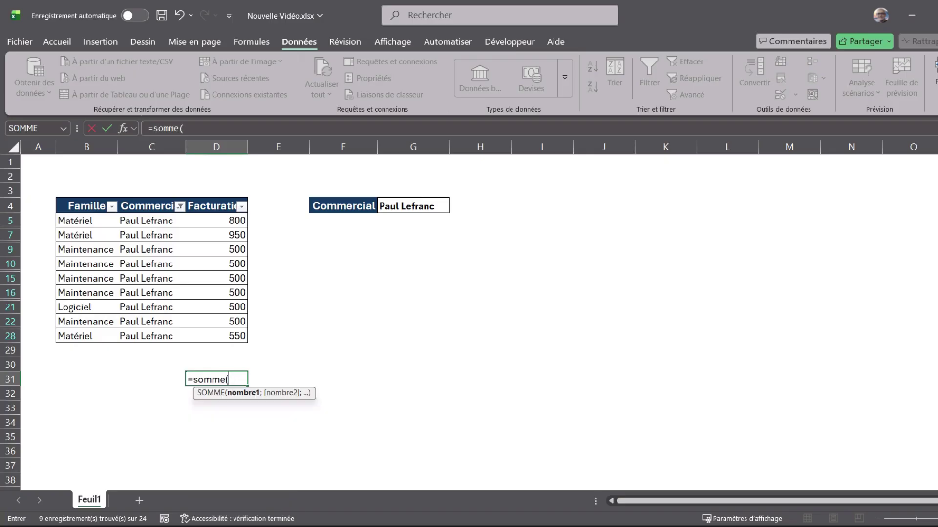
pyautogui.moveTo(217, 220); pyautogui.dragTo(242, 342)
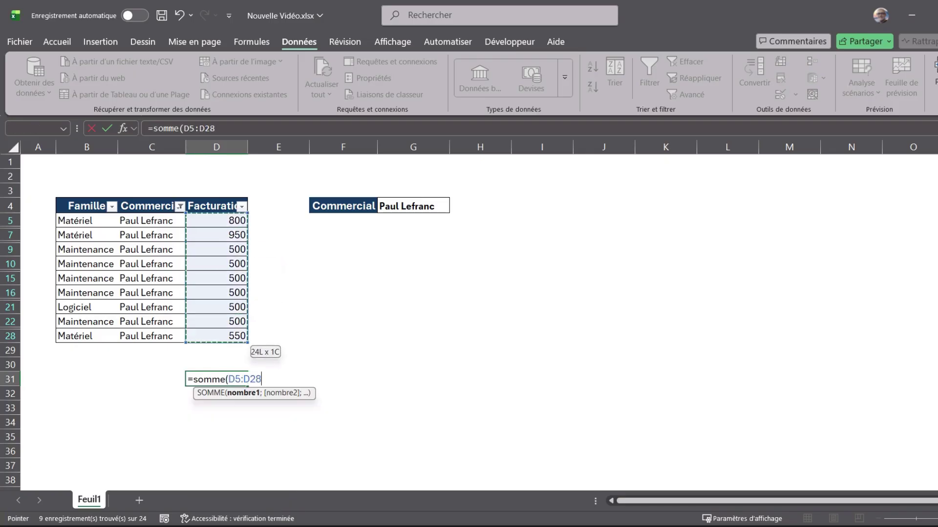
pyautogui.press('Return')
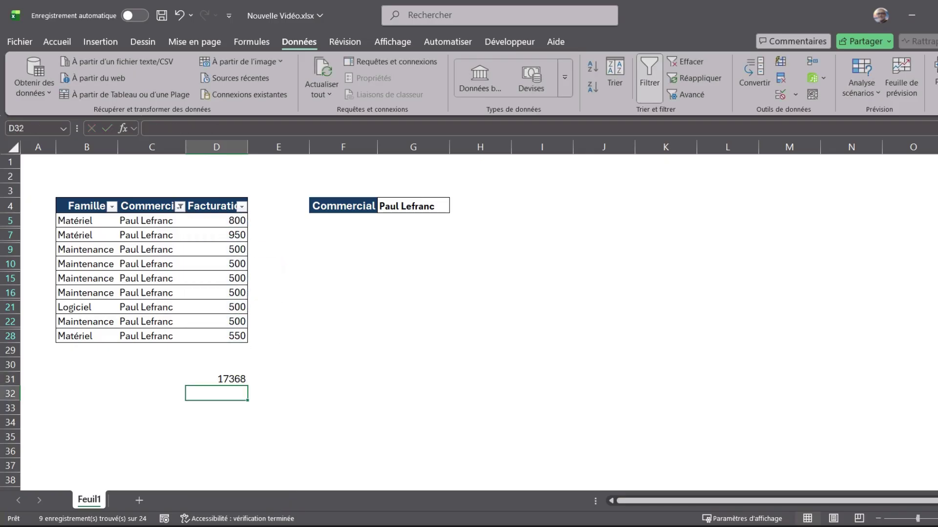
# Compare the D31 total with the status-bar sum of the visible D5:D28 values, 5300.
pyautogui.click(216, 379)
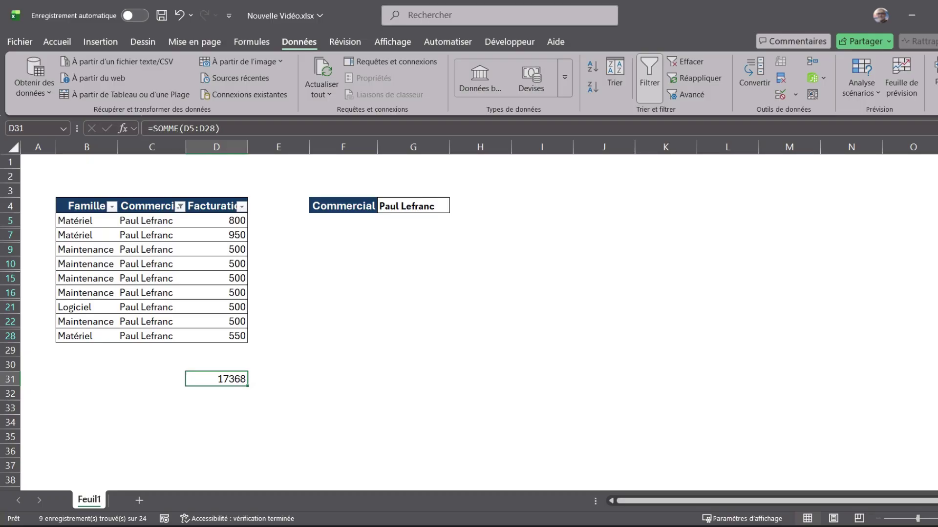
pyautogui.moveTo(216, 220); pyautogui.dragTo(217, 336)
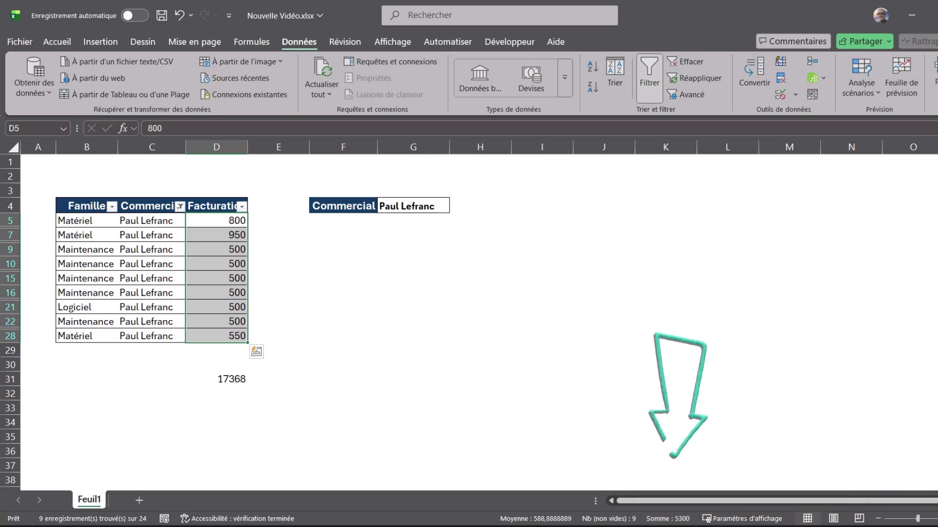
pyautogui.click(216, 278)
pyautogui.click(217, 379)
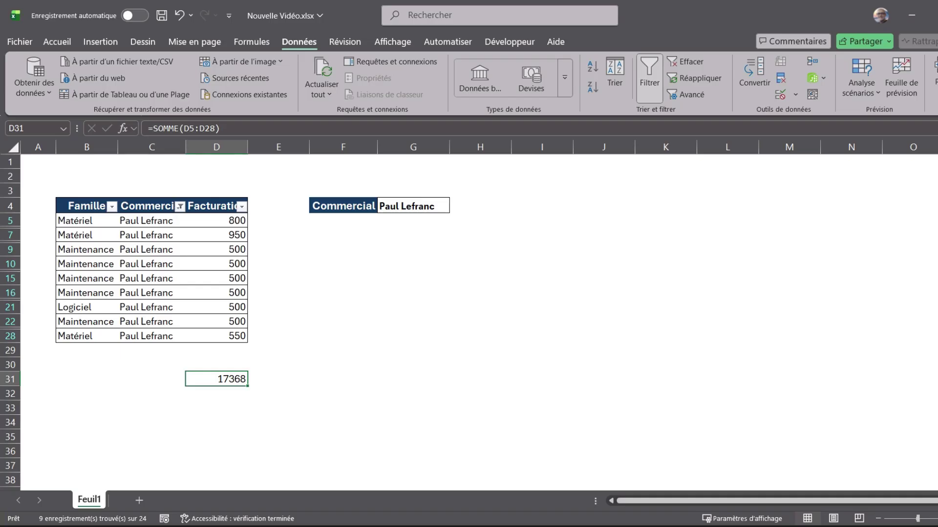
pyautogui.click(217, 176)
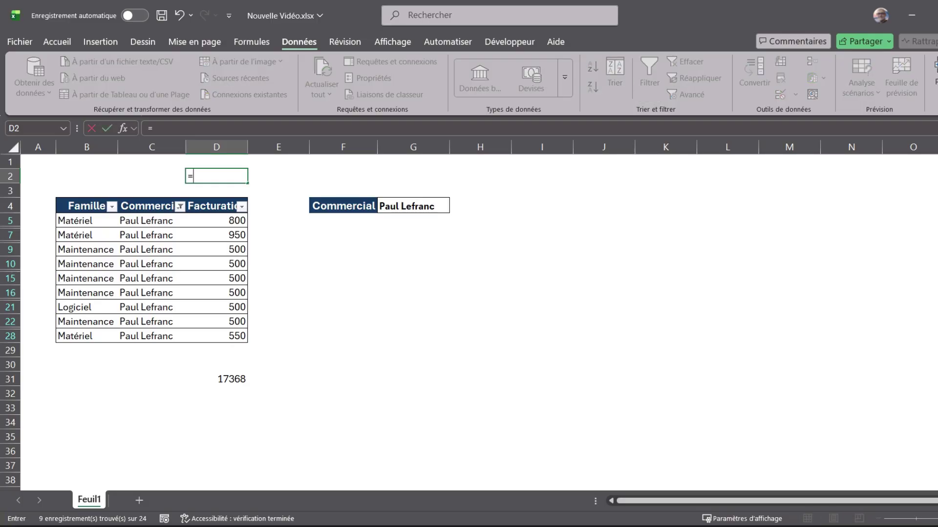
pyautogui.write('=sou.')
pyautogui.press('BackSpace')
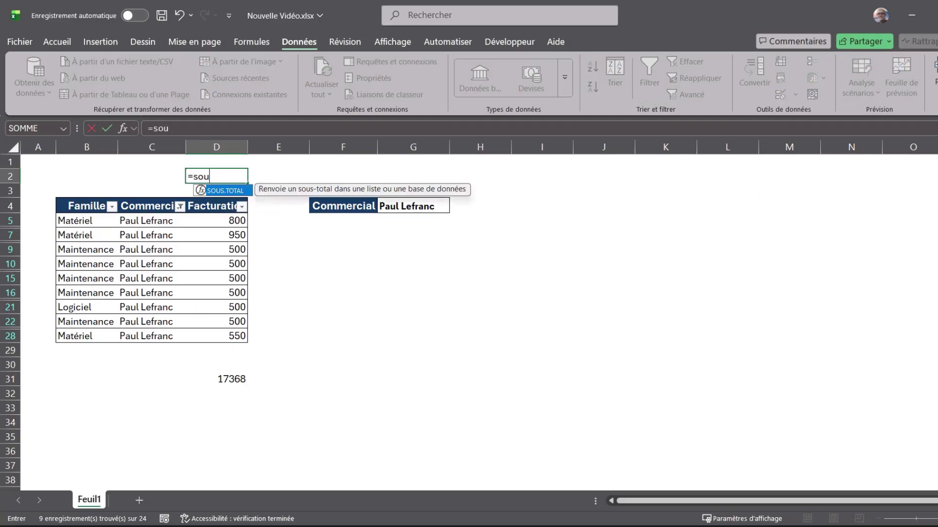
pyautogui.press('Tab')
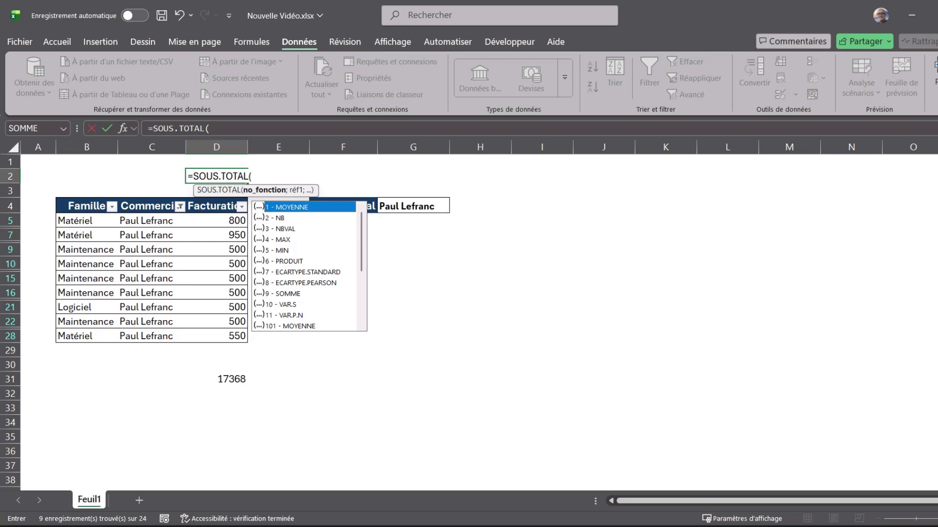
pyautogui.write('9')
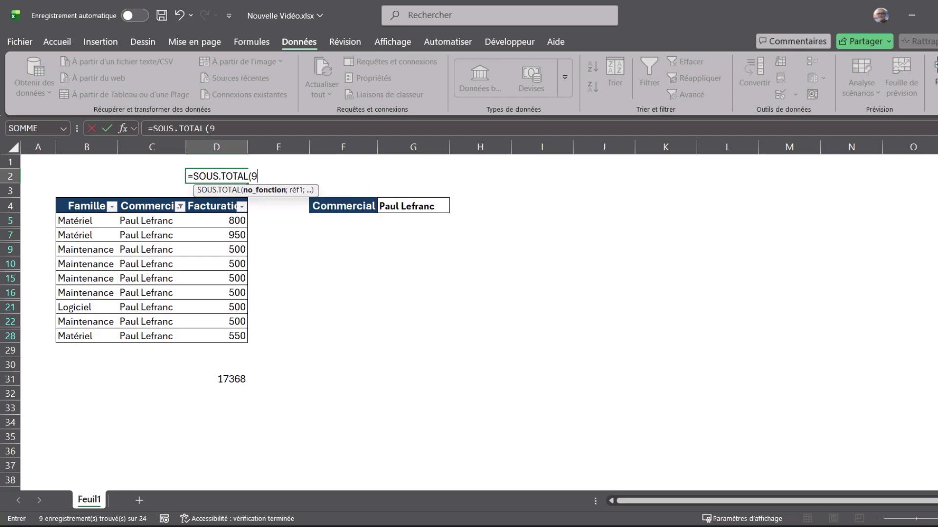
pyautogui.write(';')
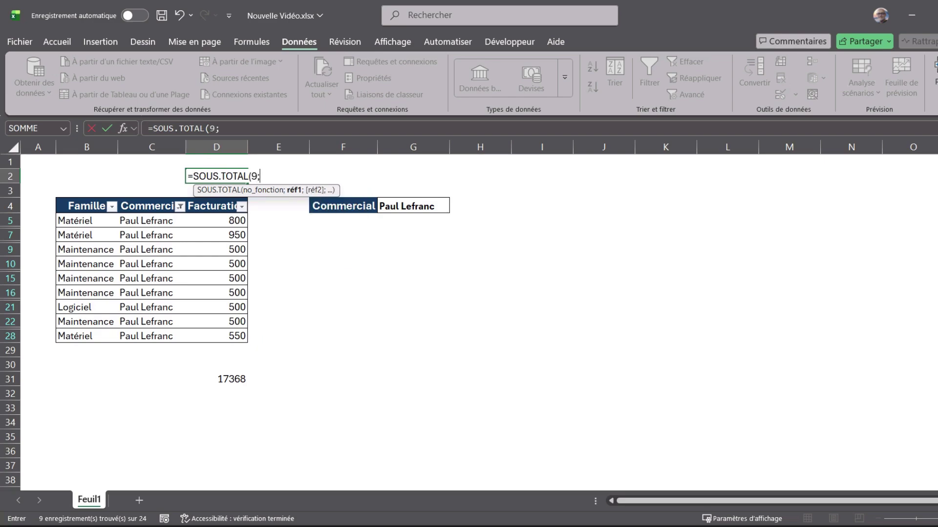
pyautogui.moveTo(224, 220); pyautogui.dragTo(229, 337)
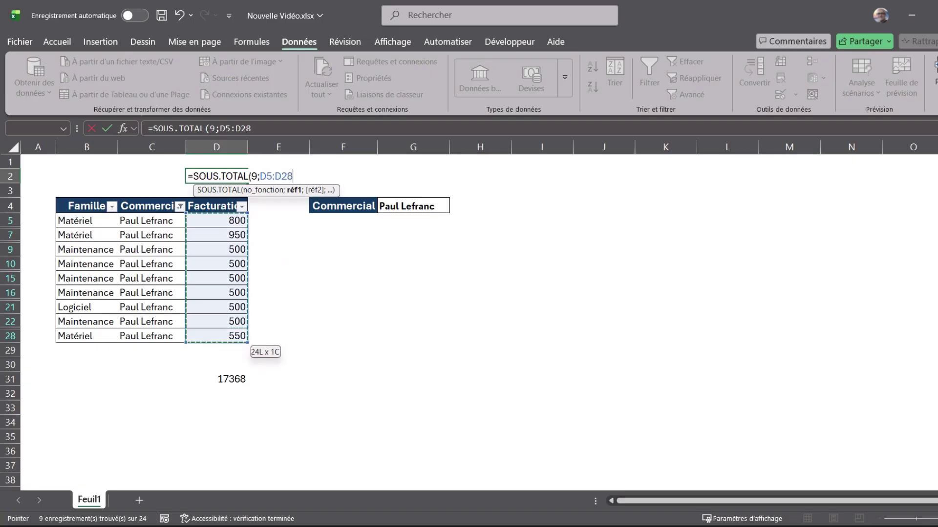
pyautogui.press('Return')
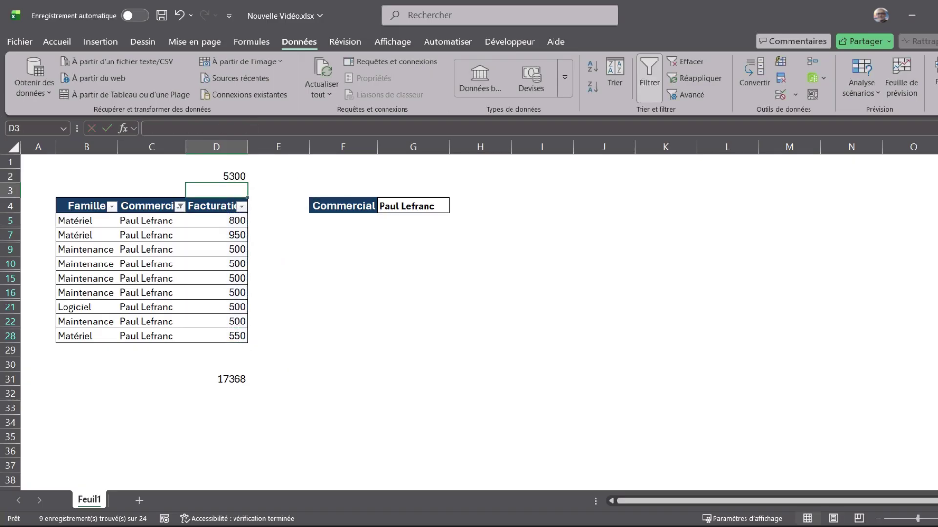
pyautogui.click(217, 176)
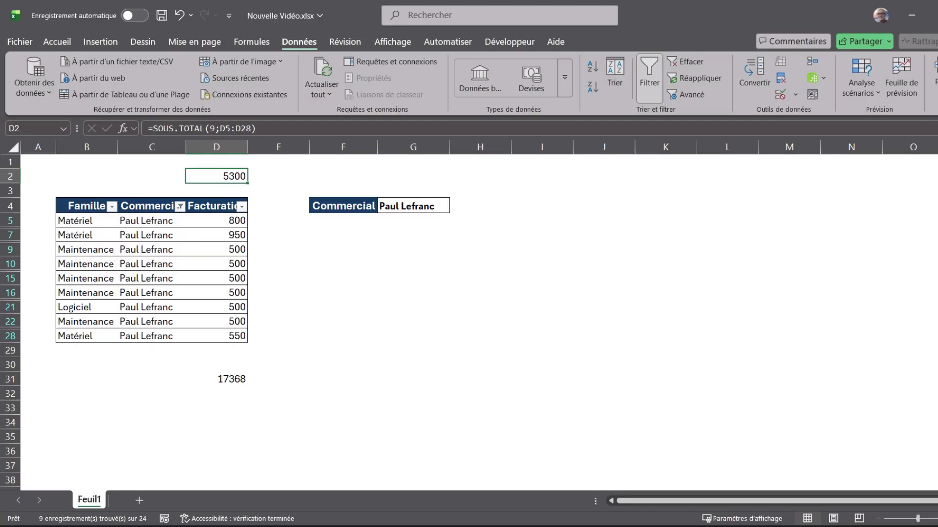
# Choose Pierre Dupond in the Commercial selector G4.
pyautogui.click(413, 206)
pyautogui.hotkey('alt', 'Down')
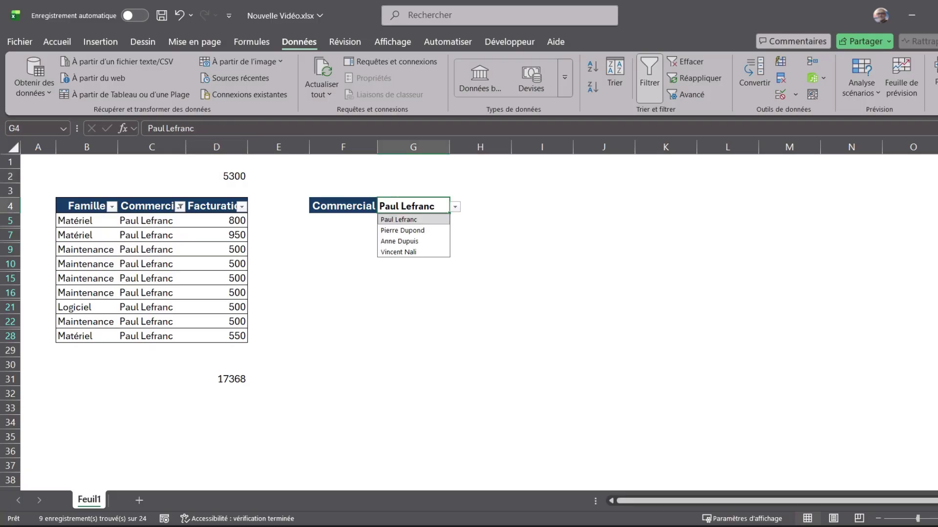
pyautogui.press('Down')
pyautogui.press('Return')
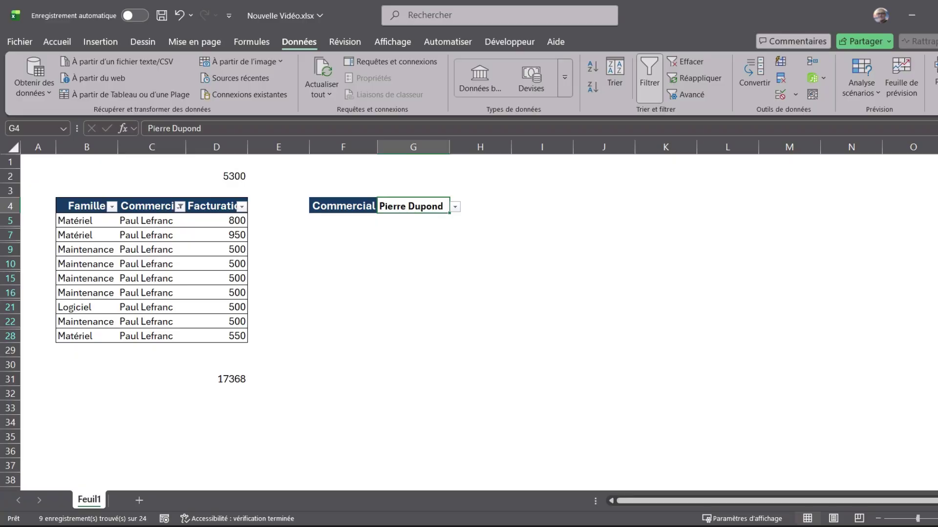
# Switch the Commercial column filter from Paul Lefranc to Pierre Dupond, updating D2 to 4708.
pyautogui.click(180, 206)
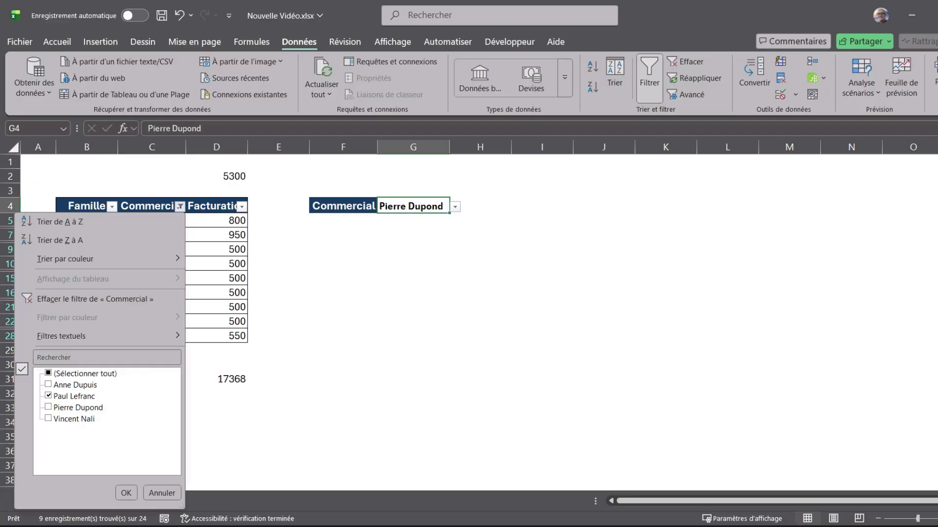
pyautogui.click(74, 396)
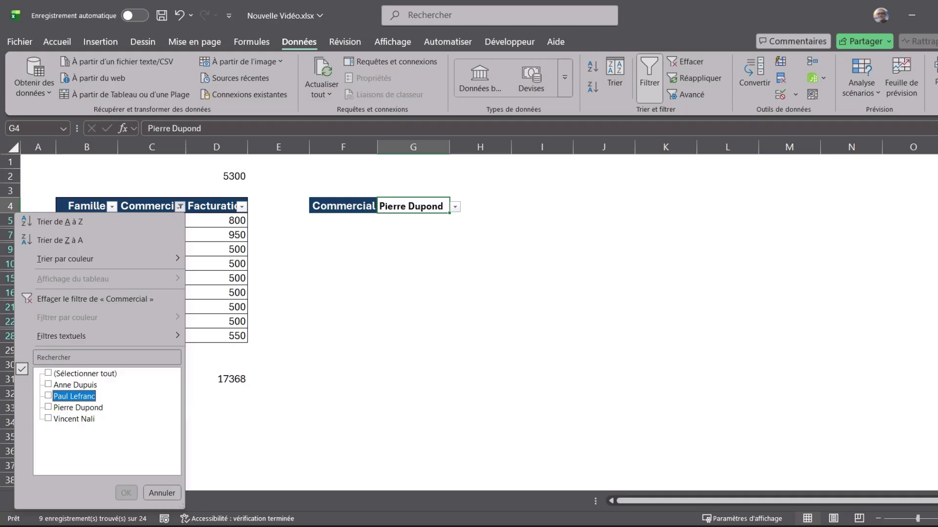
pyautogui.click(78, 407)
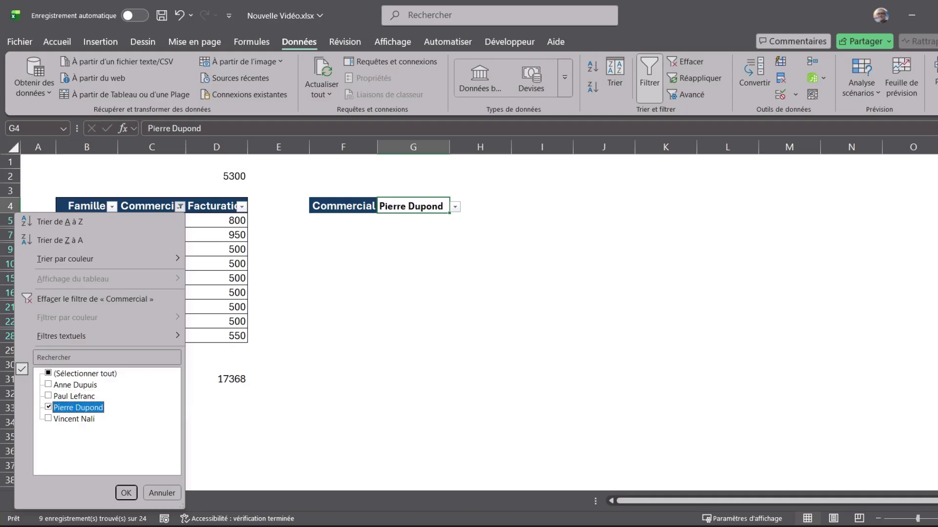
pyautogui.click(126, 493)
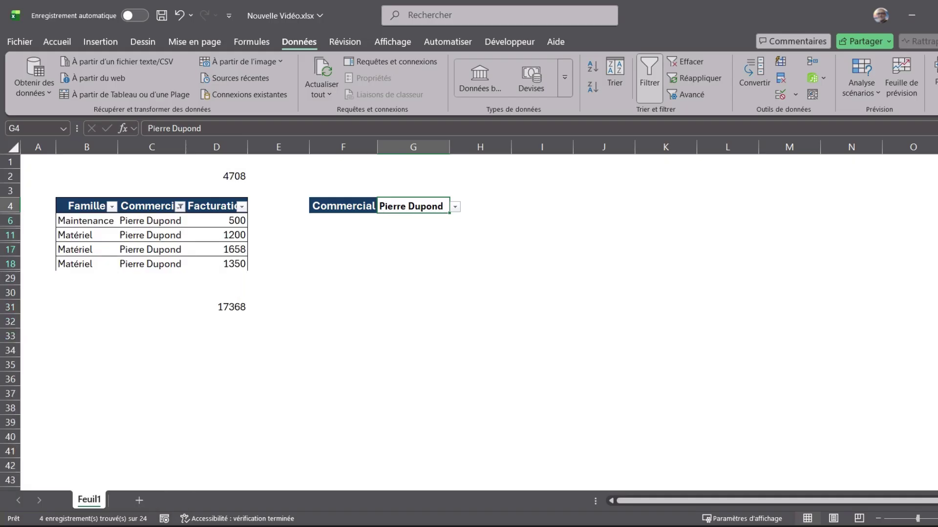
pyautogui.click(216, 175)
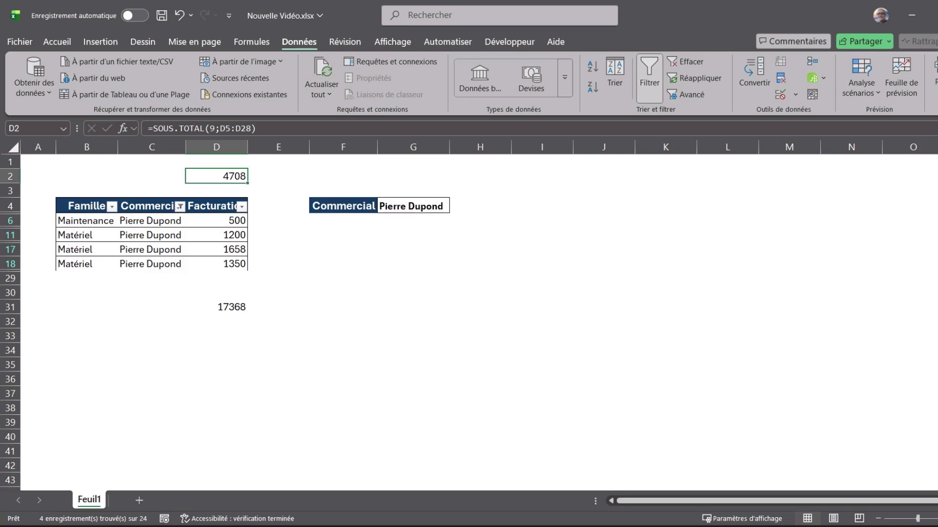
# Remove the table filter and clear the D2 subtotal.
pyautogui.click(151, 220)
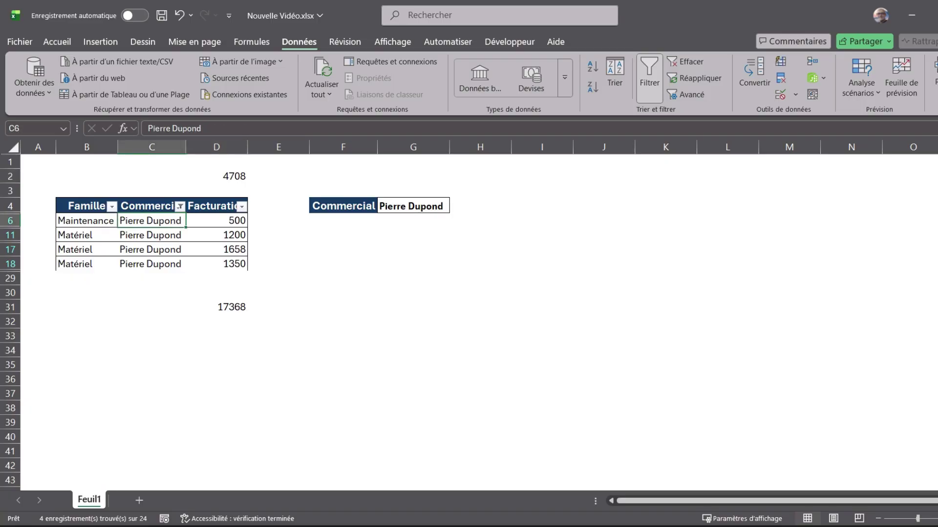
pyautogui.click(649, 78)
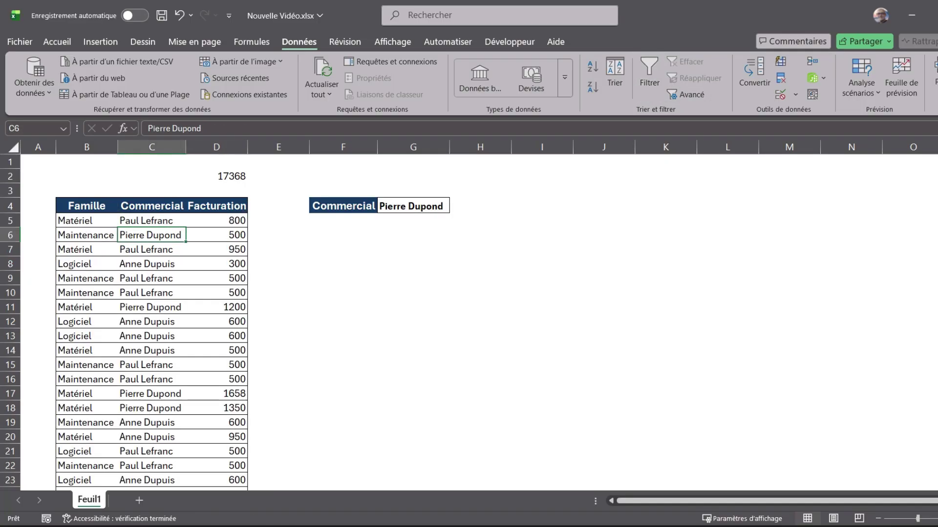
pyautogui.click(216, 176)
pyautogui.press('Delete')
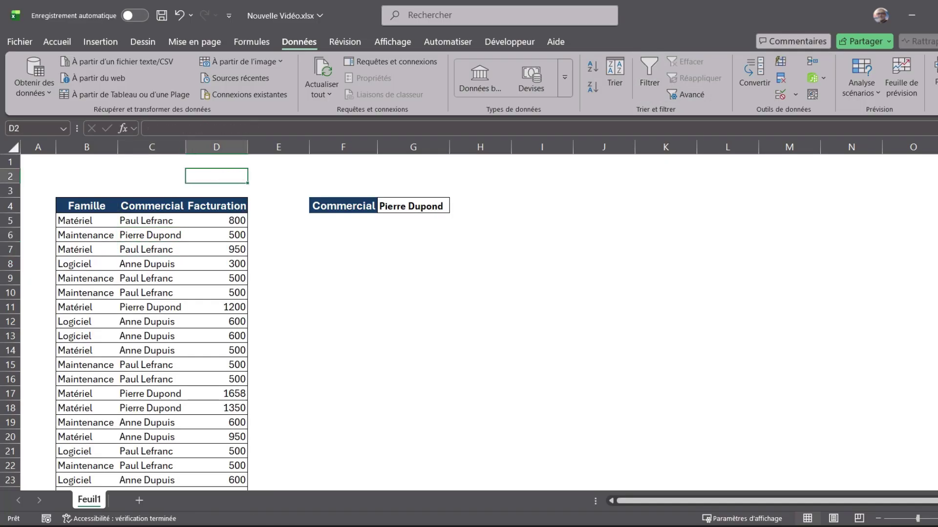
# Delete the 17368 SOMME total in D31.
pyautogui.scroll(-4, 469, 323)
pyautogui.scroll(-3, 468, 323)
pyautogui.click(216, 292)
pyautogui.press('Delete')
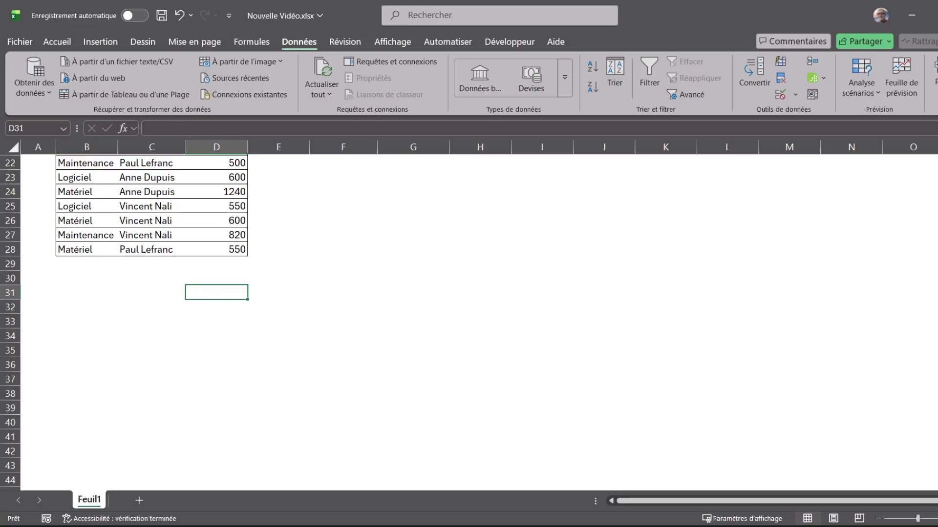
pyautogui.scroll(7, 469, 322)
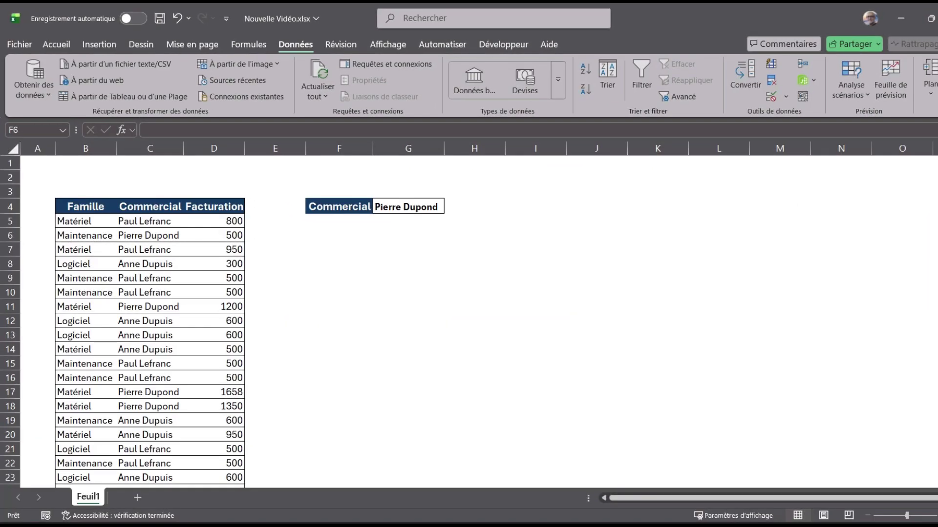
# Start =FILTRE in F6 with B5:D28 as the array argument.
pyautogui.click(339, 235)
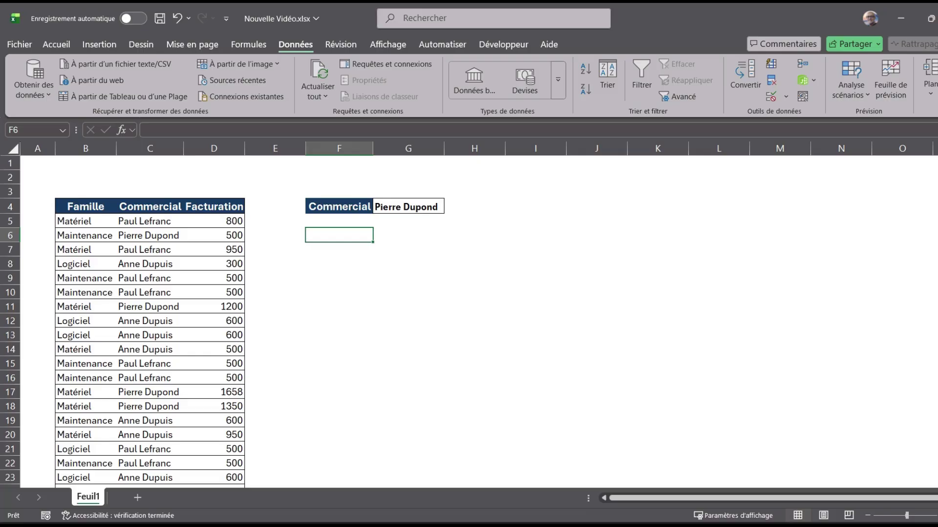
pyautogui.write('=FIL')
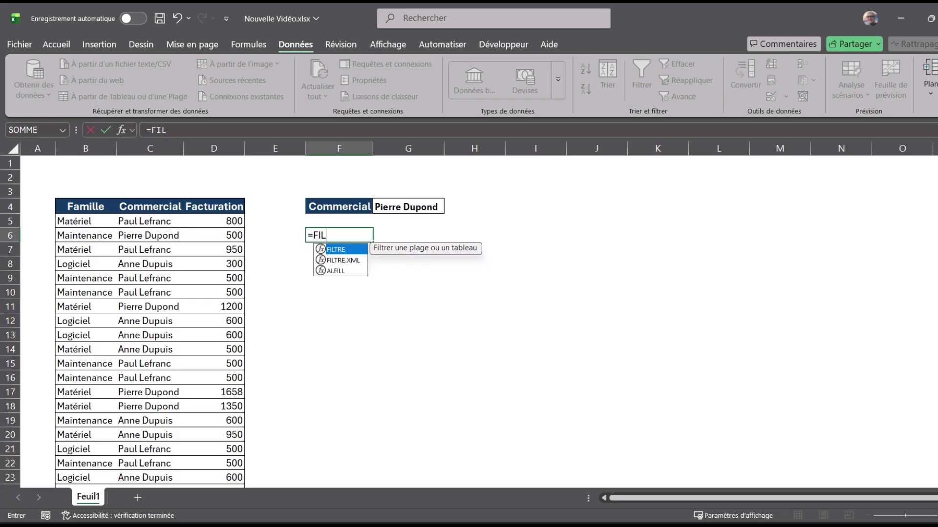
pyautogui.press('Tab')
pyautogui.click(85, 220)
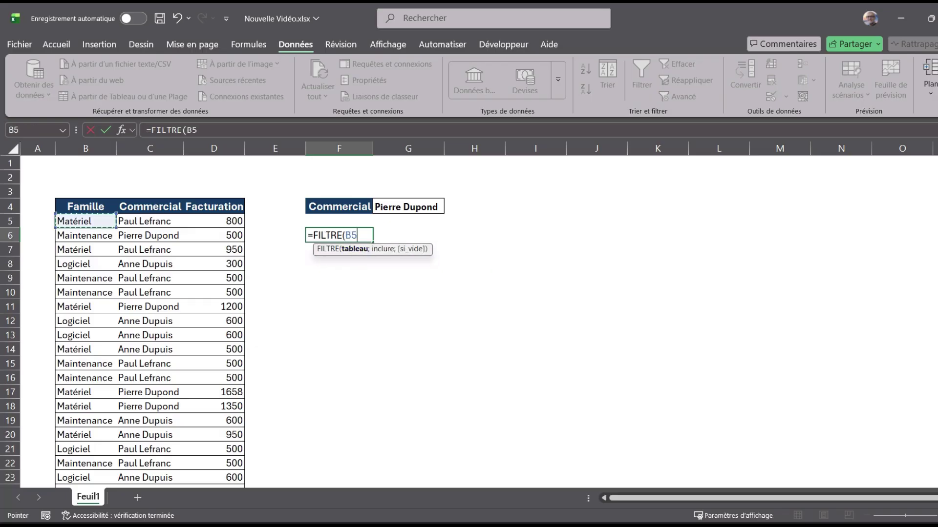
pyautogui.moveTo(86, 220)
pyautogui.mouseDown()
pyautogui.moveTo(244, 488)
pyautogui.moveTo(244, 468)
pyautogui.mouseUp()
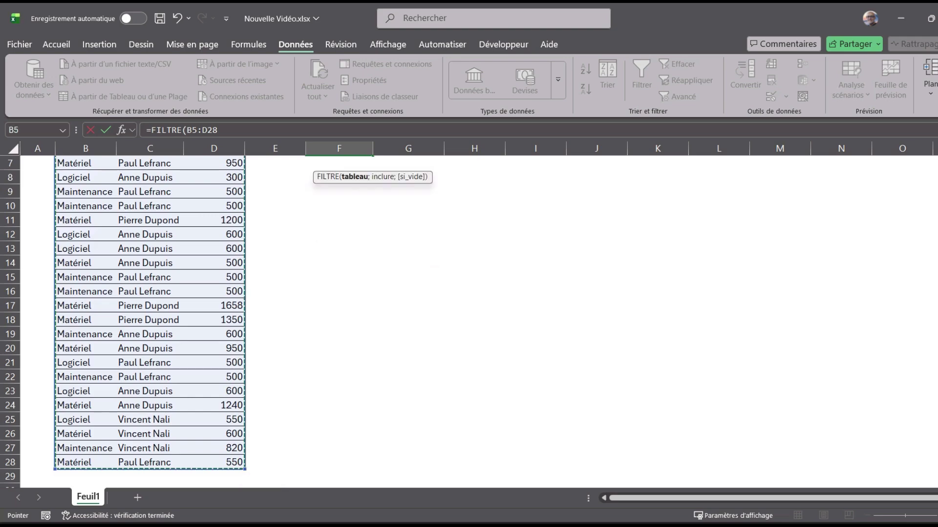
pyautogui.scroll(2, 150, 323)
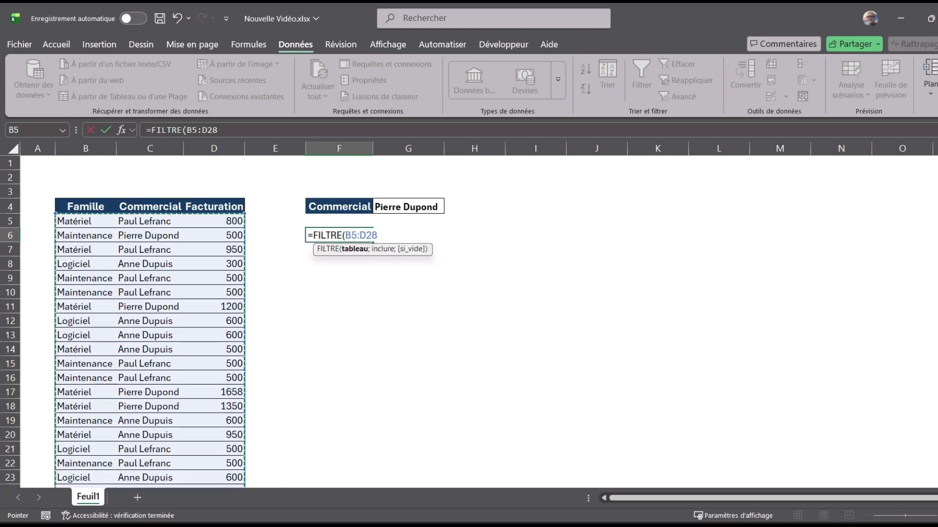
pyautogui.write('.')
pyautogui.press('BackSpace')
pyautogui.write(';')
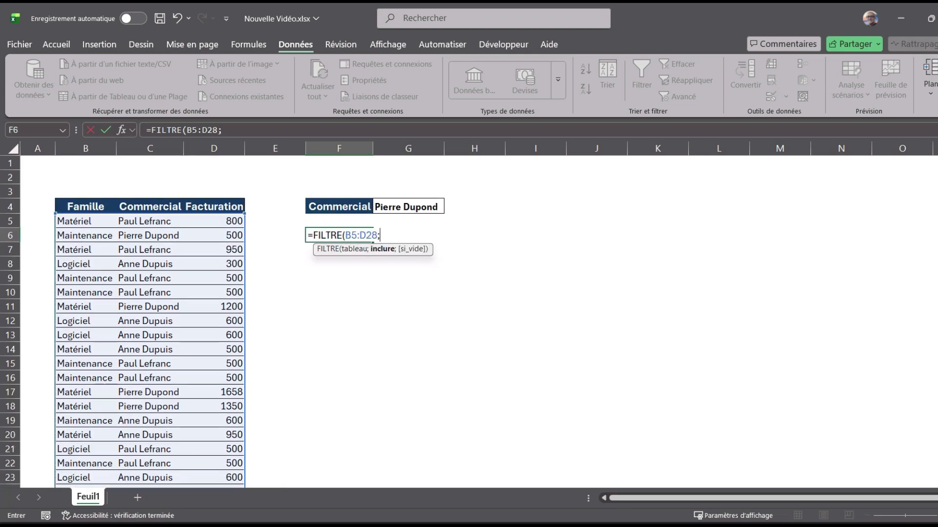
# Add the criterion C5:C28=G4 and commit, spilling Pierre Dupond's four rows.
pyautogui.moveTo(147, 221); pyautogui.dragTo(161, 408)
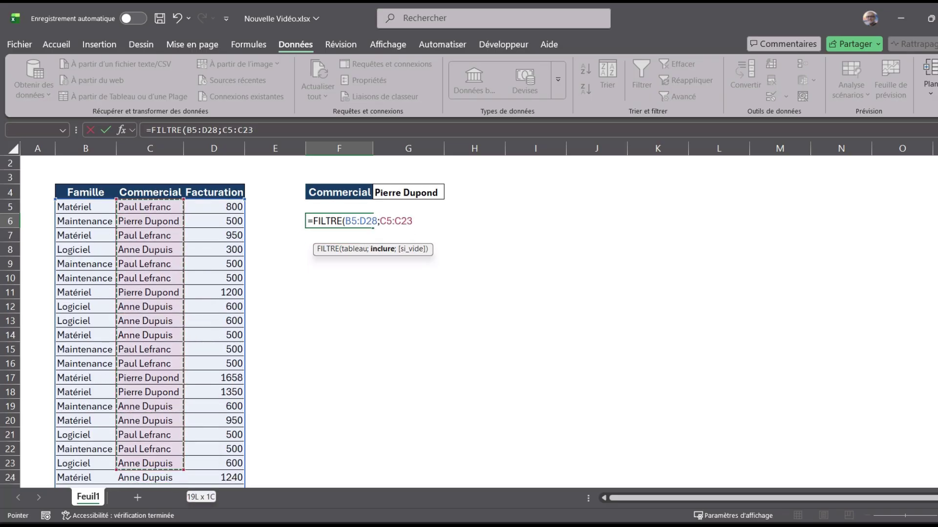
pyautogui.moveTo(161, 411); pyautogui.dragTo(161, 471)
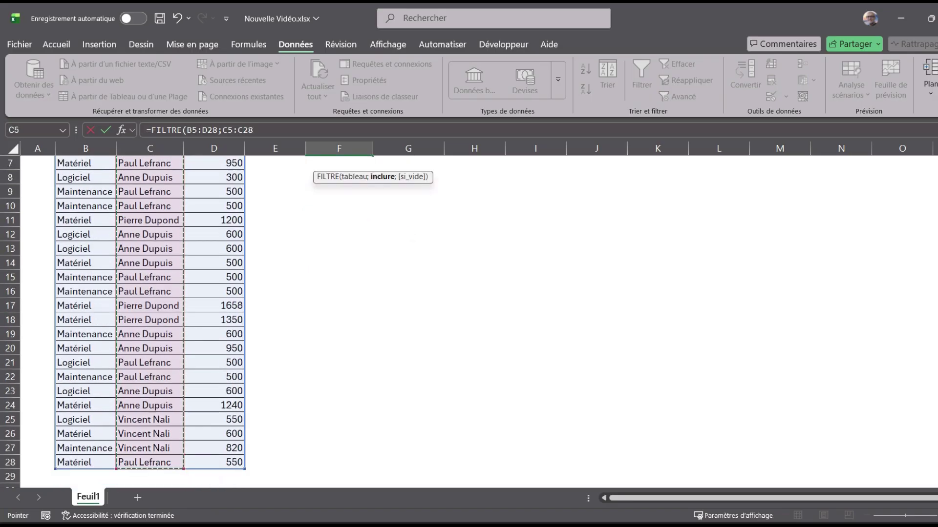
pyautogui.scroll(2, 150, 318)
pyautogui.write('=')
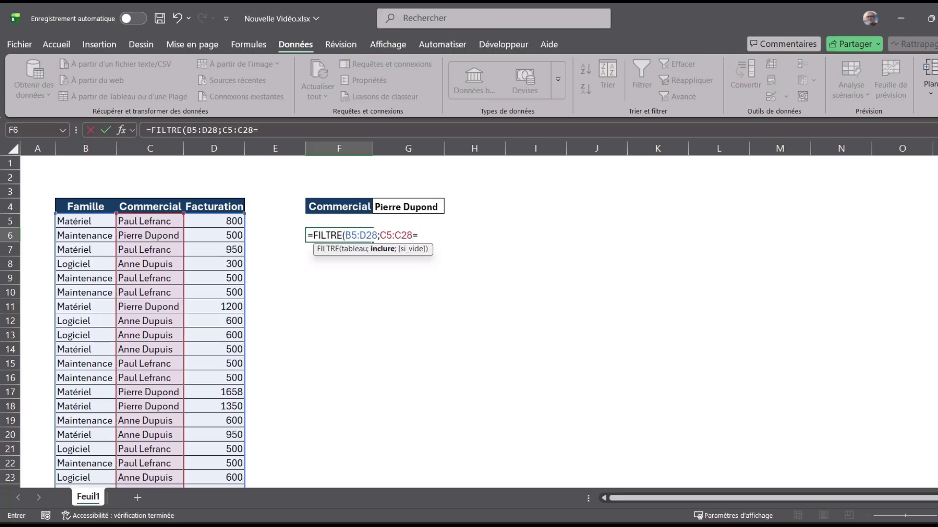
pyautogui.write('"')
pyautogui.write('F')
pyautogui.write('Pie')
pyautogui.press('BackSpace')
pyautogui.press('BackSpace')
pyautogui.press('BackSpace')
pyautogui.write('P')
pyautogui.press('BackSpace')
pyautogui.press('BackSpace')
pyautogui.click(408, 206)
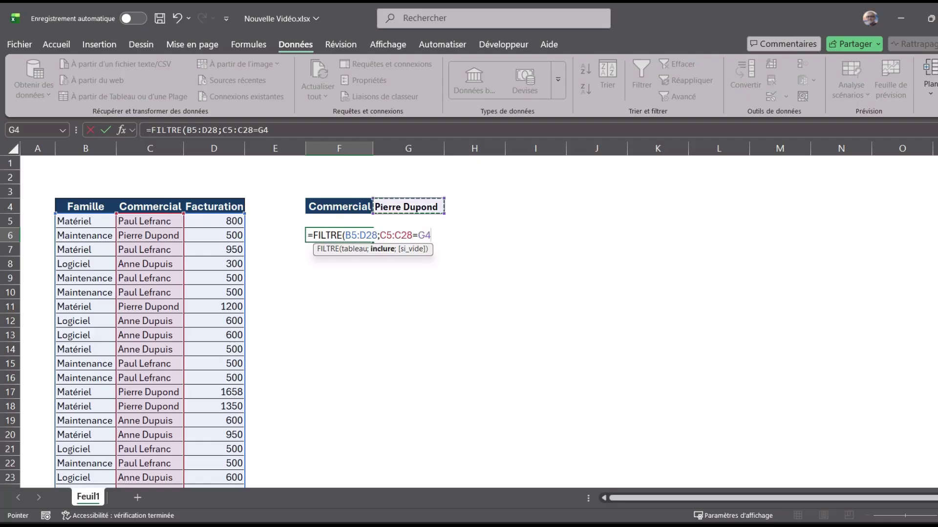
pyautogui.write(')')
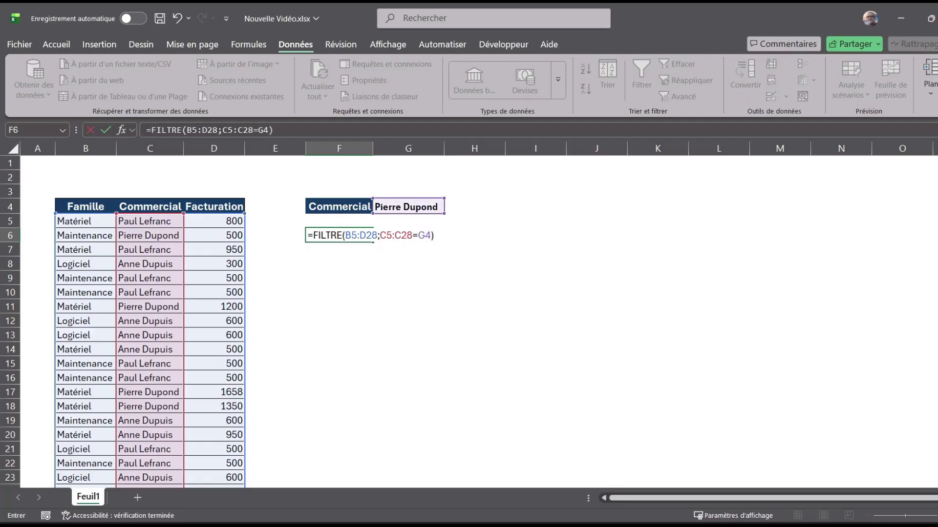
pyautogui.press('Return')
pyautogui.click(339, 235)
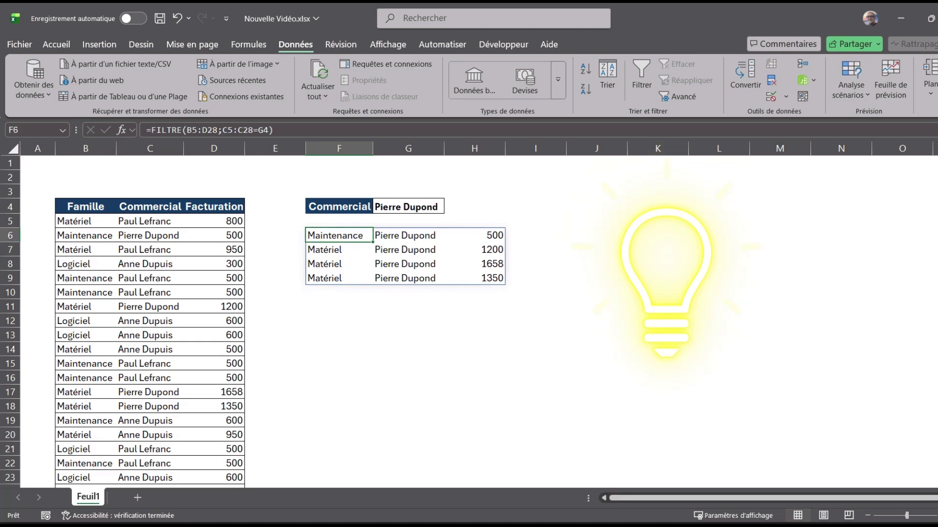
pyautogui.click(408, 207)
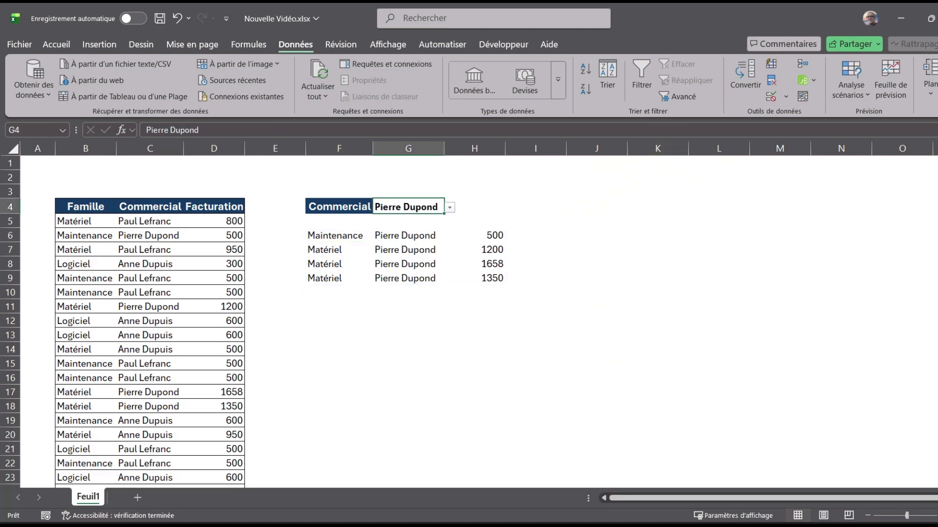
pyautogui.hotkey('alt', 'Down')
pyautogui.press('Up')
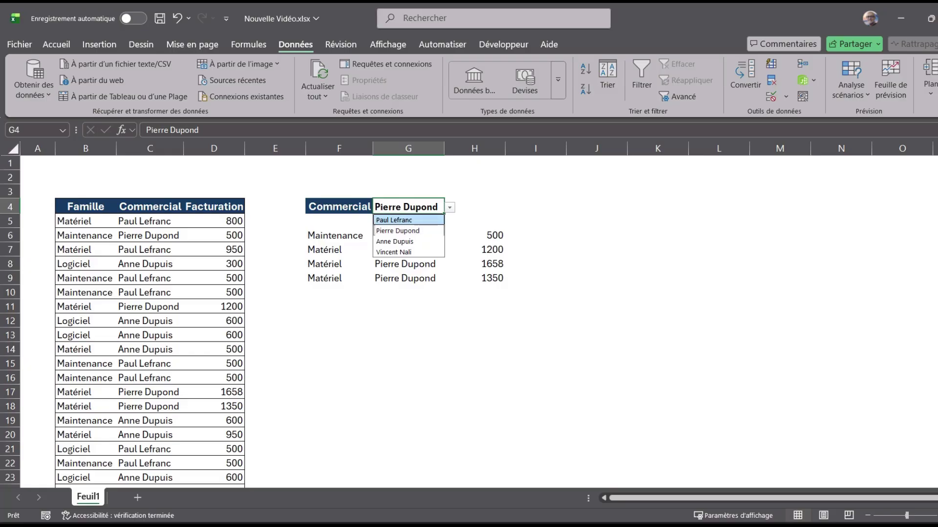
pyautogui.press('Return')
pyautogui.click(339, 235)
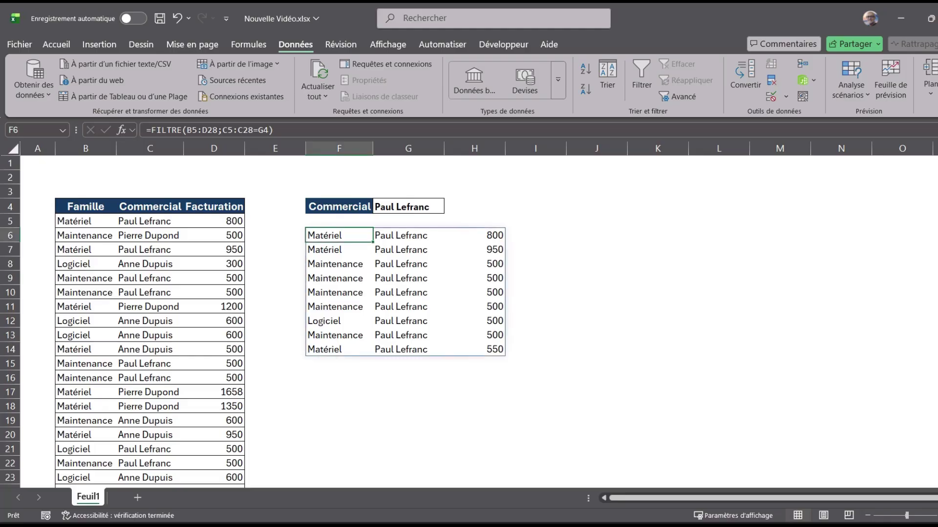
# Enter =SOMME(H6:H14) in H17 to total the spilled Facturation values.
pyautogui.click(475, 392)
pyautogui.write('=s')
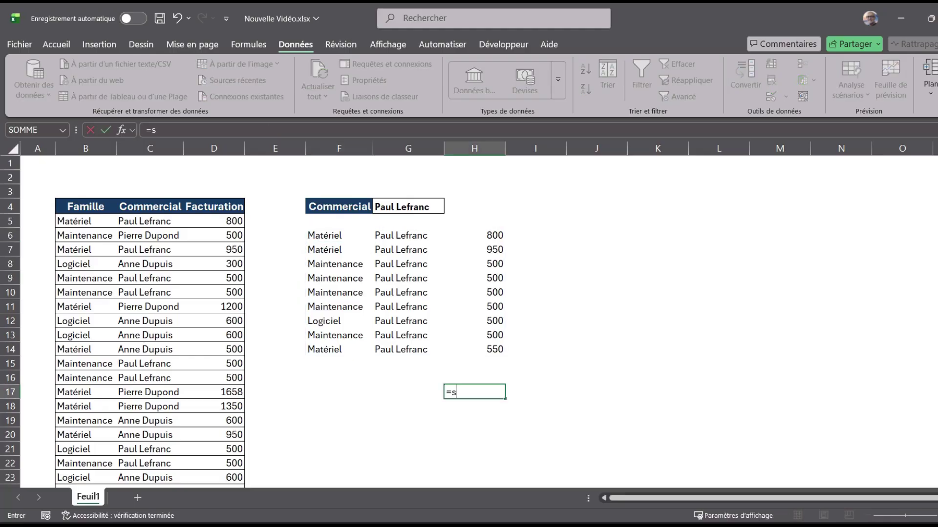
pyautogui.write('omme(')
pyautogui.moveTo(488, 235); pyautogui.dragTo(488, 349)
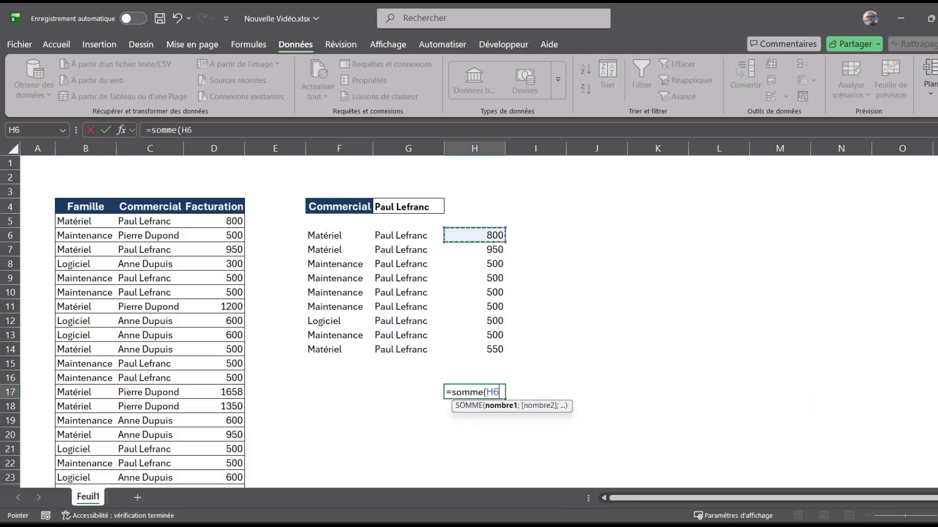
pyautogui.press('Return')
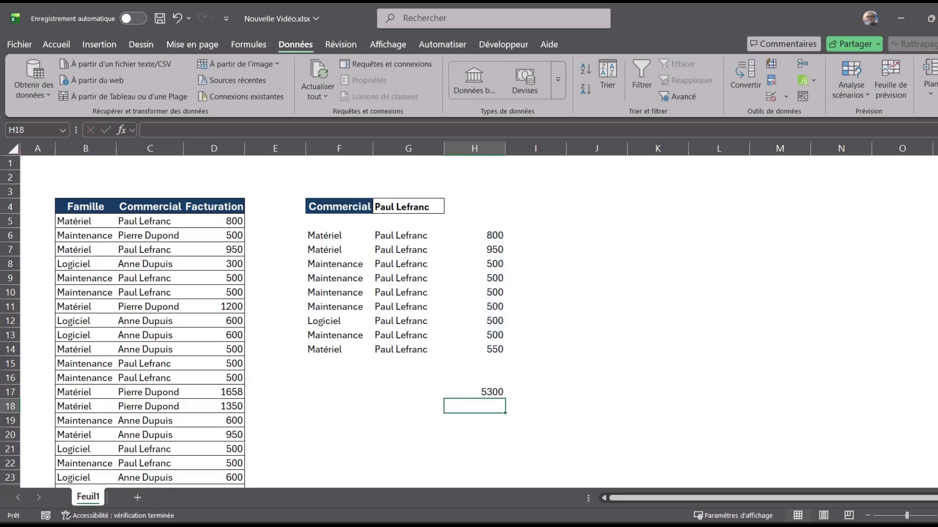
pyautogui.click(474, 392)
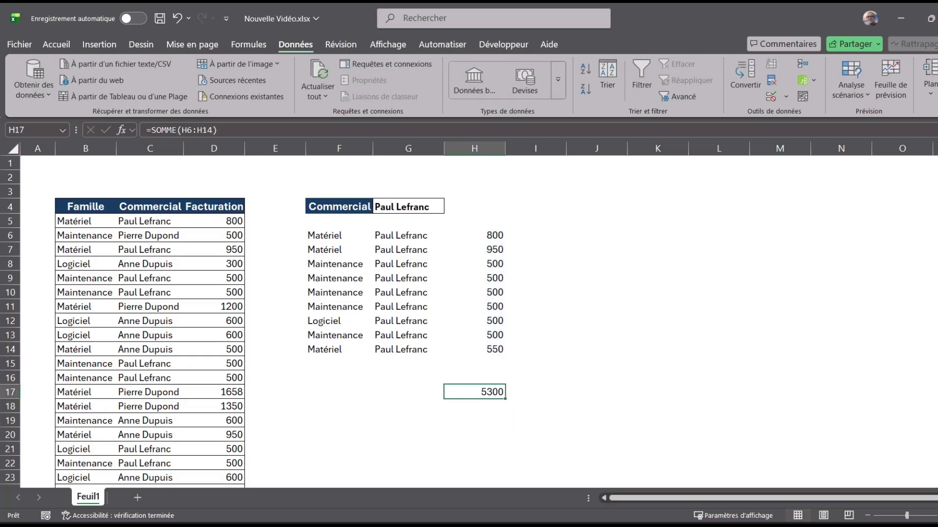
# Switch G4 back to Pierre Dupond so H17 shows 4708.
pyautogui.click(409, 207)
pyautogui.click(450, 208)
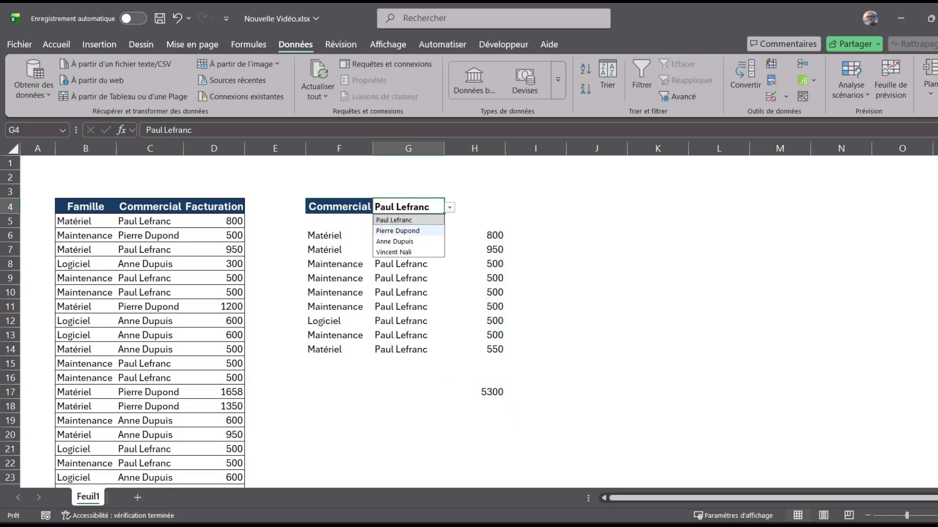
pyautogui.click(398, 230)
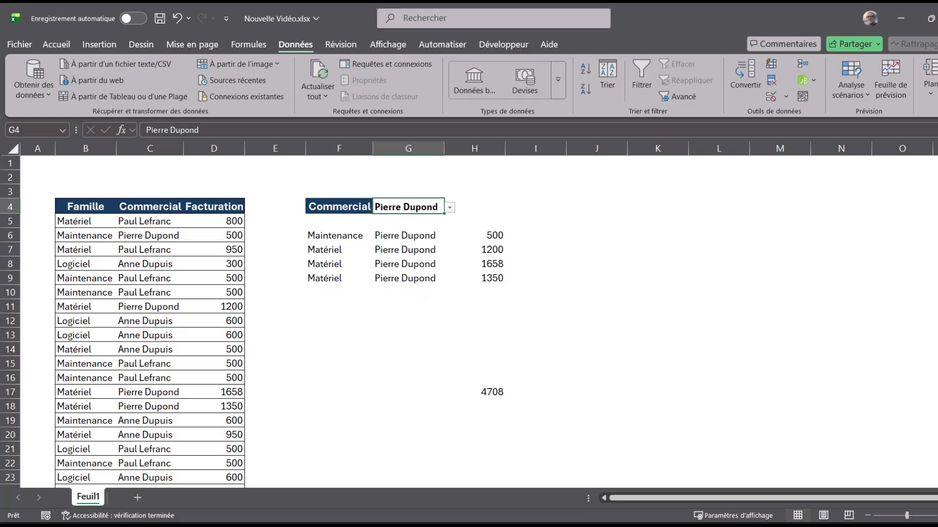
pyautogui.click(474, 391)
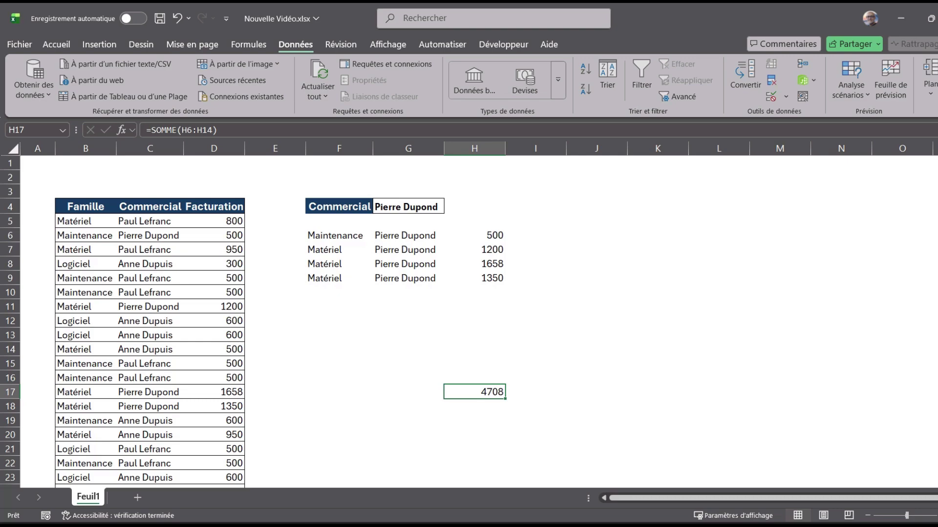
# Delete the 4708 total in H17, then select C5:C11 in the Commercial column.
pyautogui.click(150, 221)
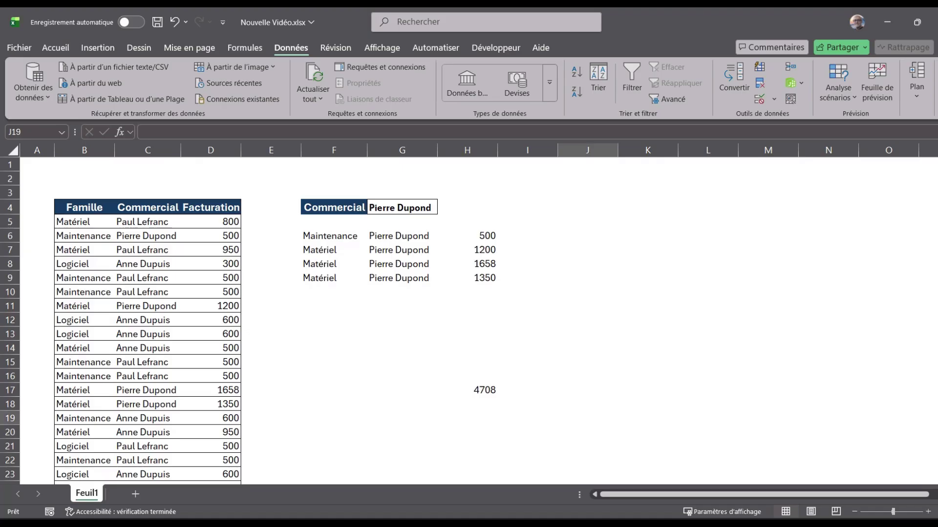
pyautogui.click(334, 306)
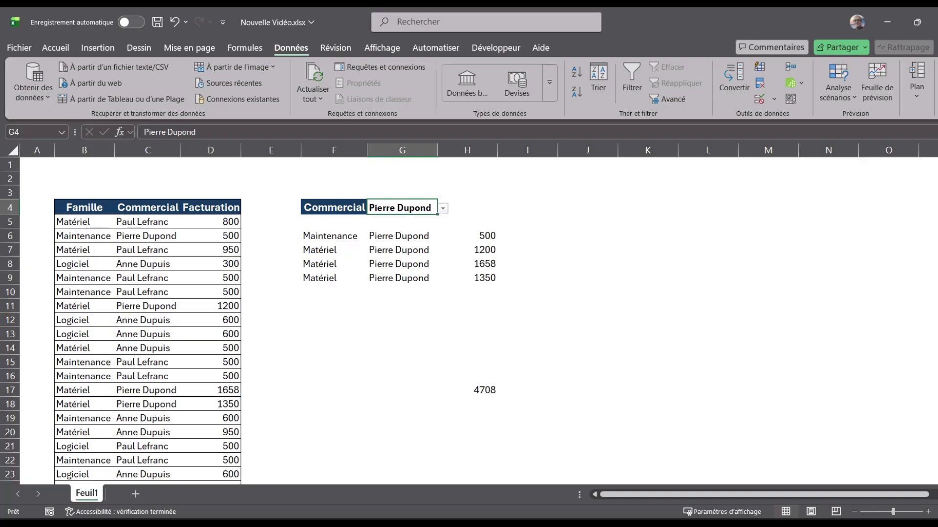
pyautogui.click(468, 390)
pyautogui.press('Delete')
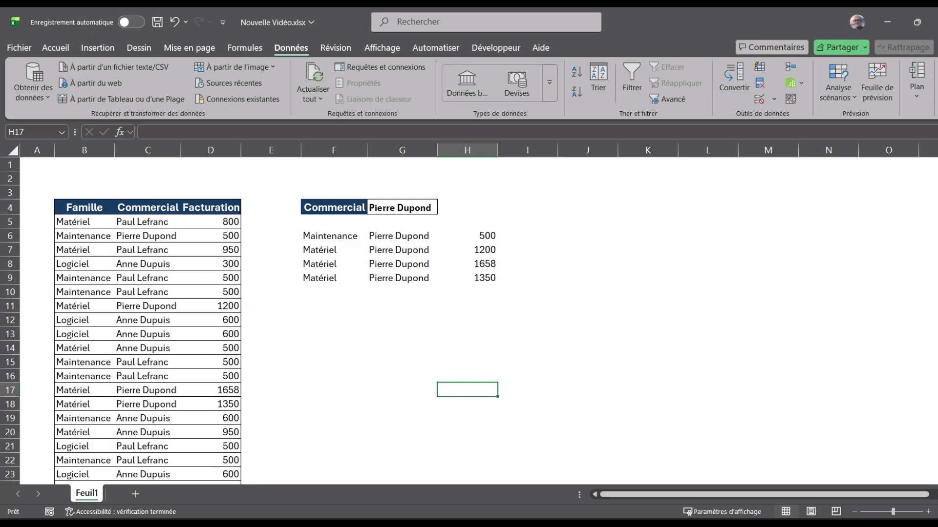
pyautogui.click(467, 348)
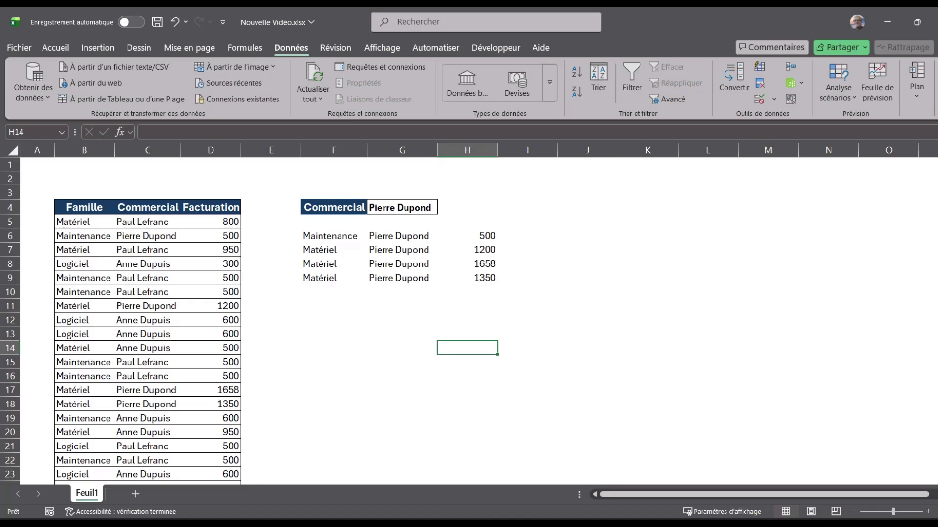
pyautogui.moveTo(148, 222); pyautogui.dragTo(147, 305)
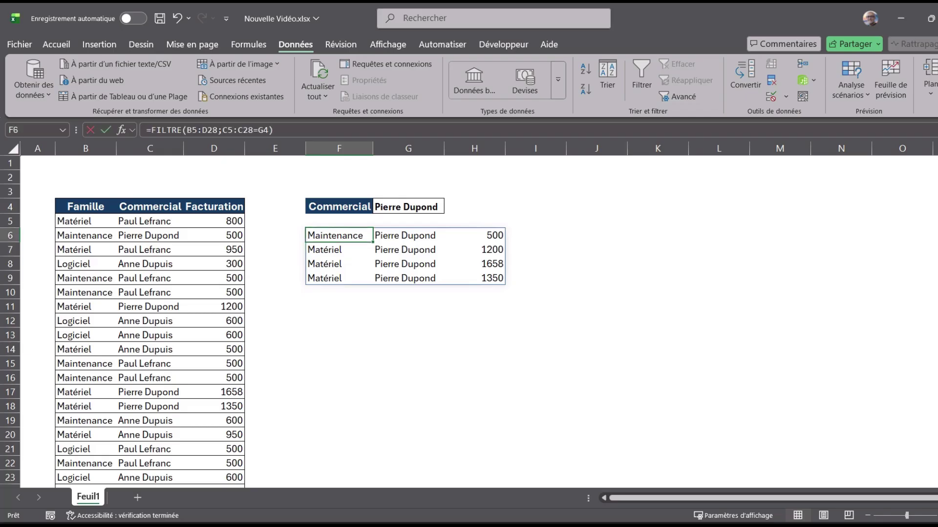
# Replace G4 in F6's FILTRE criterion with a quoted salesperson name absent from the table.
pyautogui.doubleClick(351, 235)
pyautogui.click(419, 236)
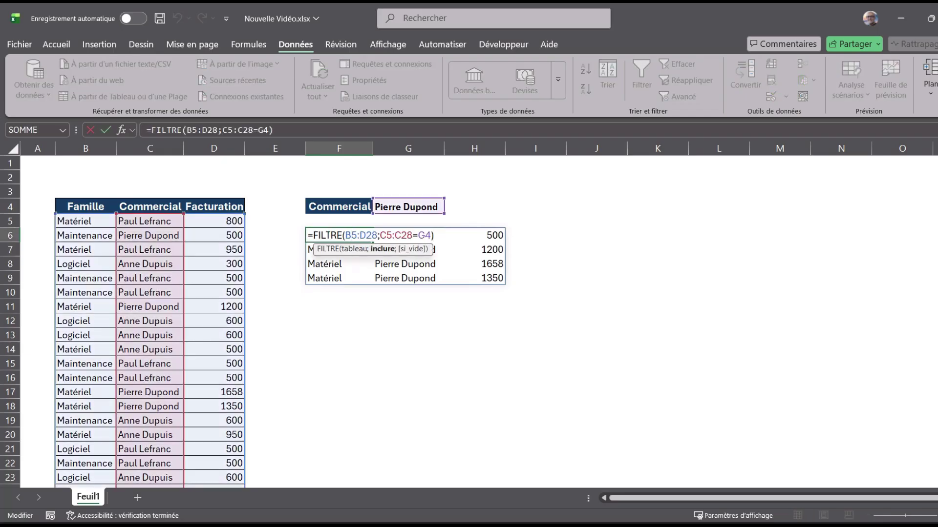
pyautogui.press('Delete')
pyautogui.press('Delete')
pyautogui.write('"')
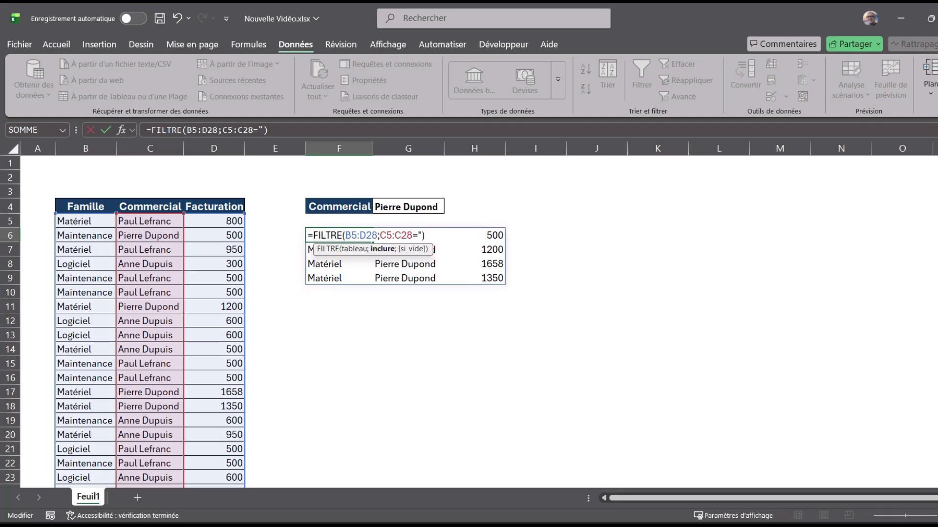
pyautogui.write('Nael')
pyautogui.write('"')
pyautogui.press('Return')
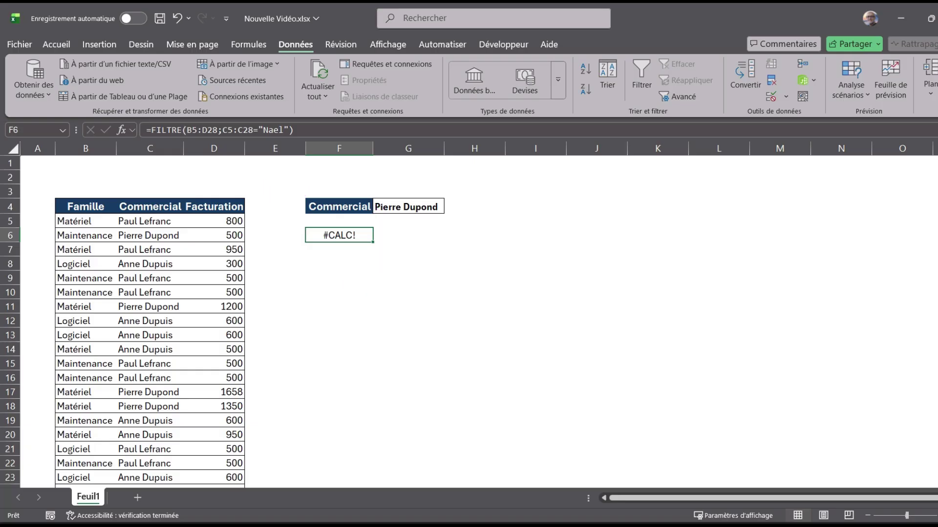
# Add "Pas de Correspondance" as the if-empty argument of the FILTRE formula in F6.
pyautogui.press('F2')
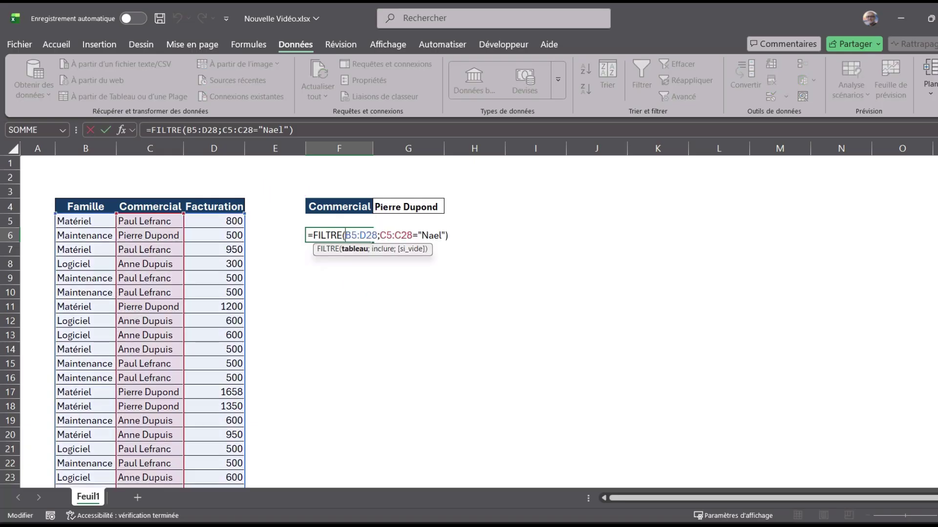
pyautogui.click(380, 235)
pyautogui.press('Delete')
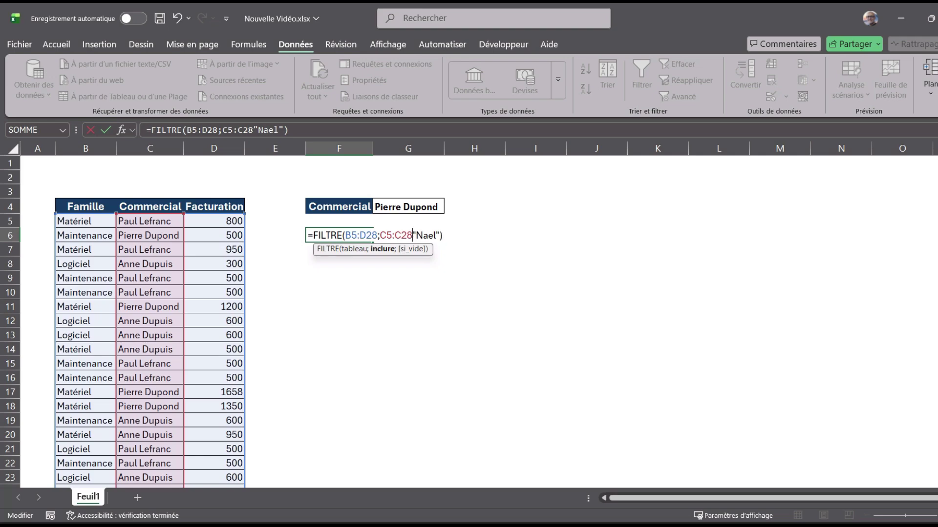
pyautogui.press('Delete')
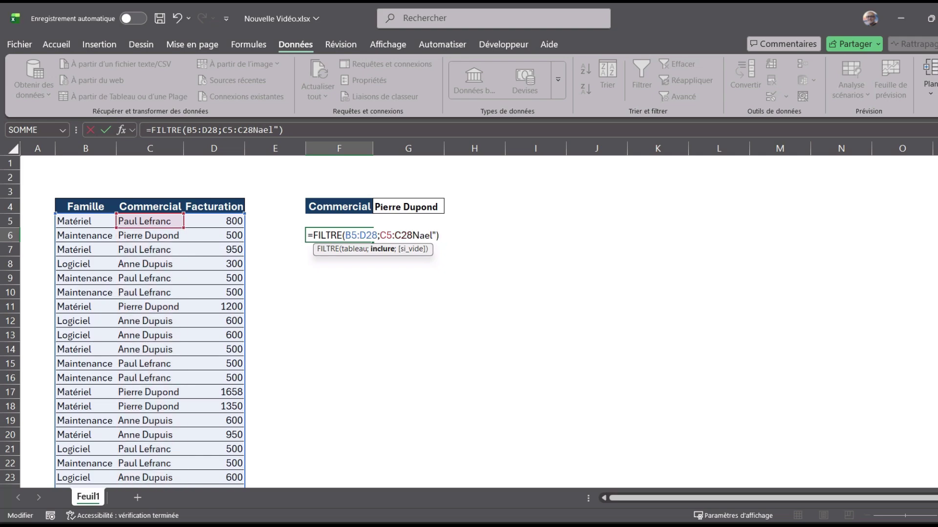
pyautogui.write('="')
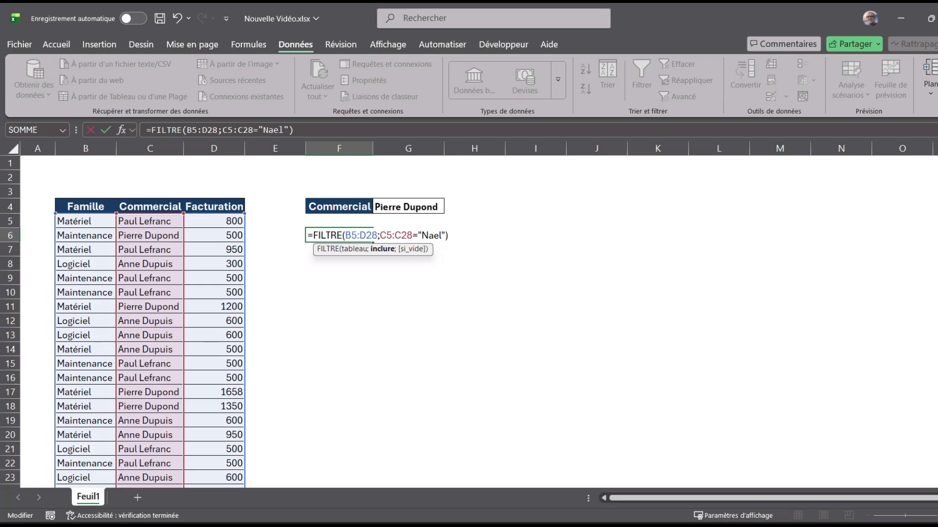
pyautogui.write(';')
pyautogui.write('"')
pyautogui.write('Pas de ')
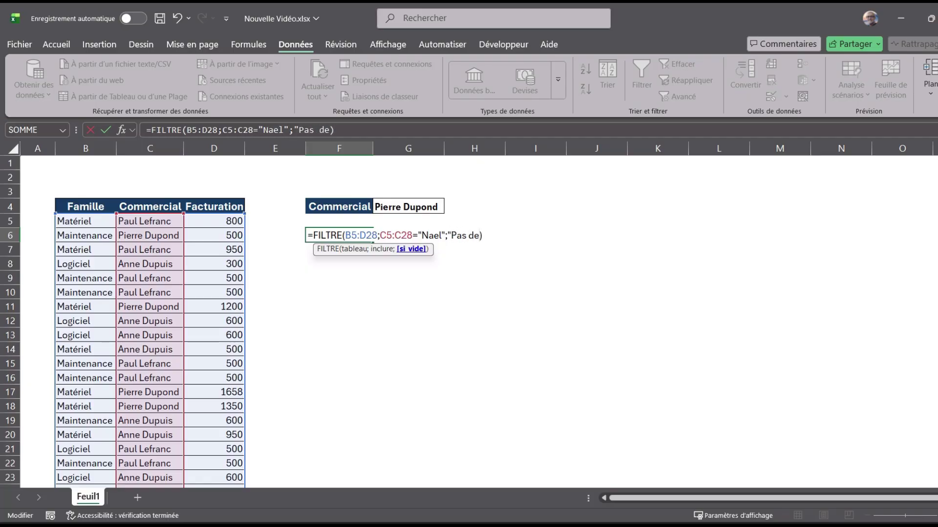
pyautogui.write('Corre')
pyautogui.write('spondance"')
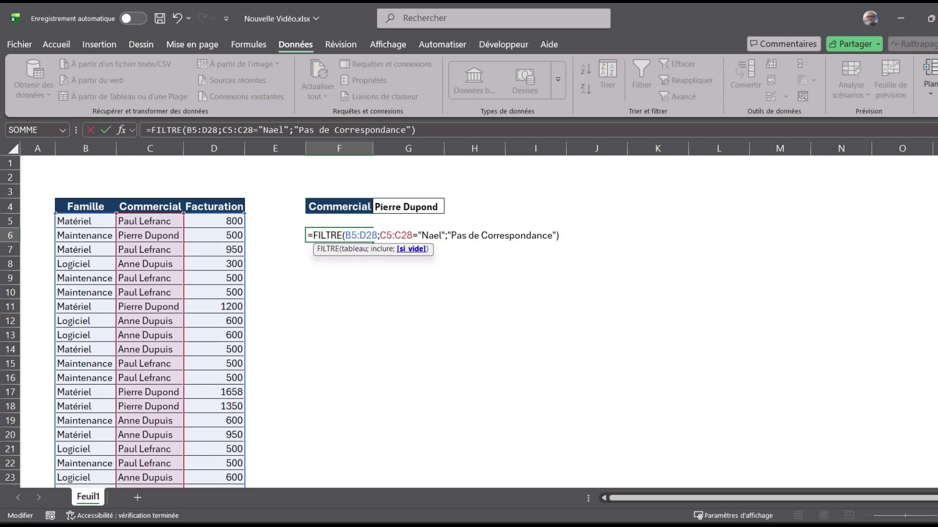
pyautogui.press('Return')
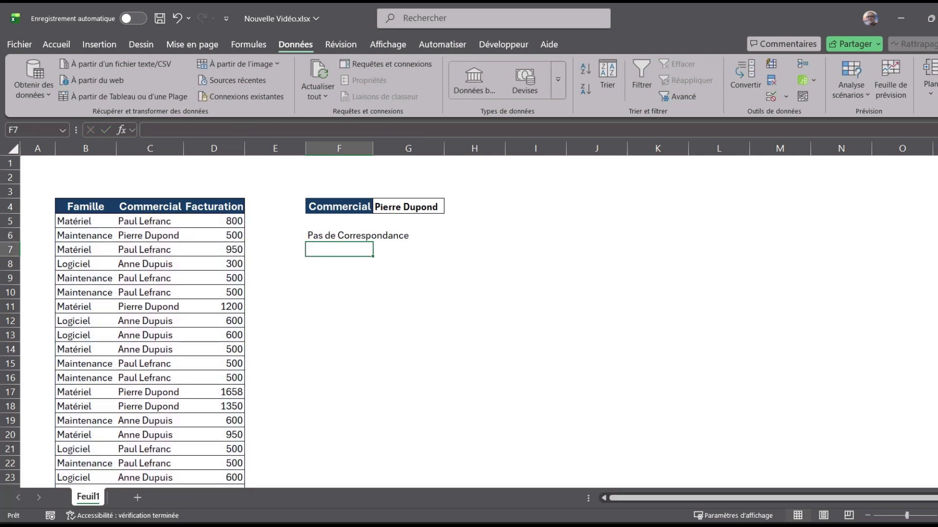
pyautogui.click(339, 236)
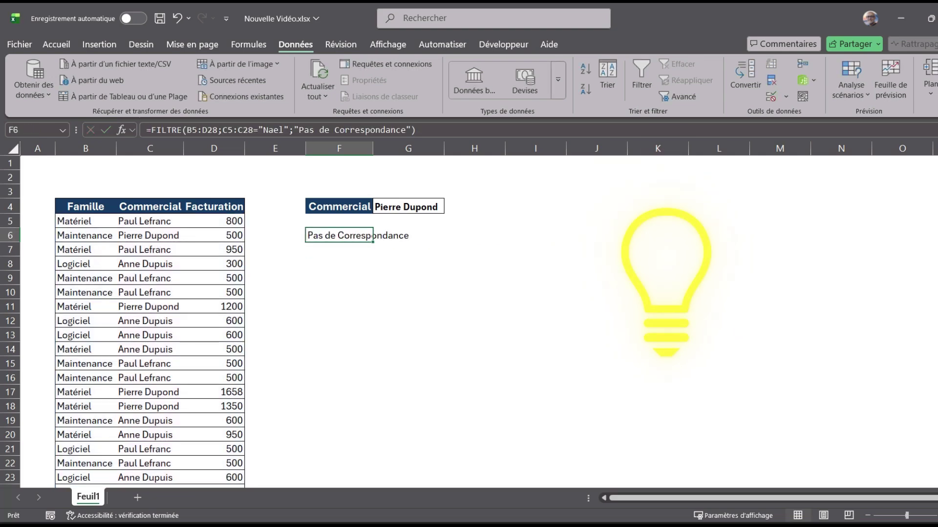
# Highlight the salesperson names in column C down to row 13 to check the list.
pyautogui.moveTo(149, 221); pyautogui.dragTo(149, 321)
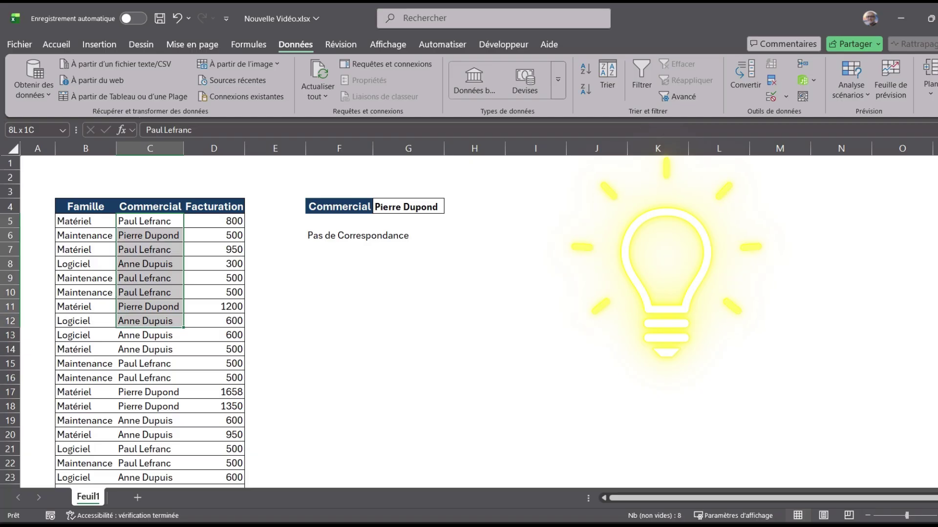
pyautogui.moveTo(149, 221); pyautogui.dragTo(150, 335)
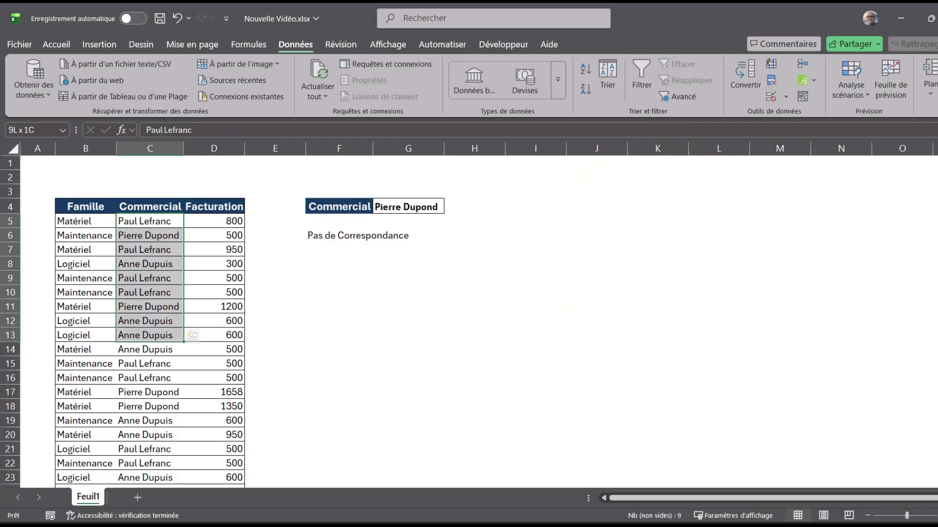
pyautogui.click(339, 235)
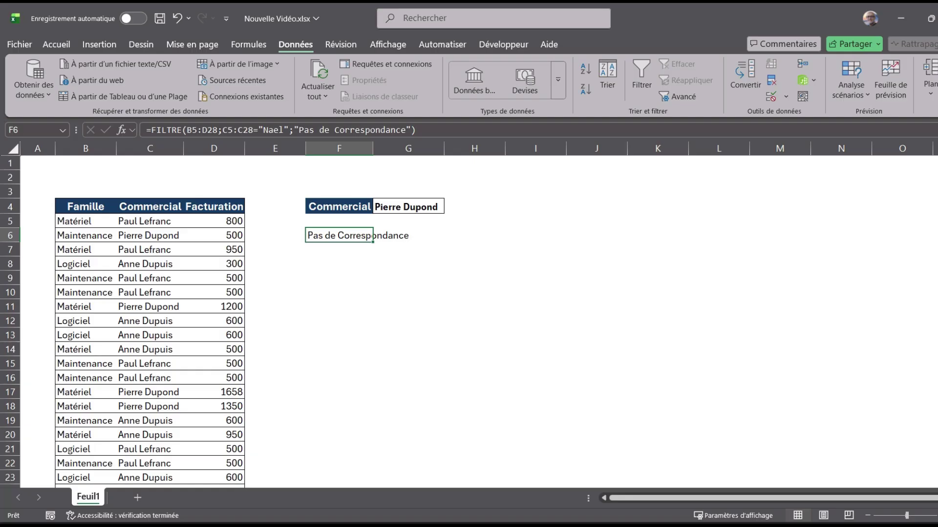
# Change F6's quoted criterion to the G4 salesperson's full name, spilling four rows into F6:H9.
pyautogui.doubleClick(373, 235)
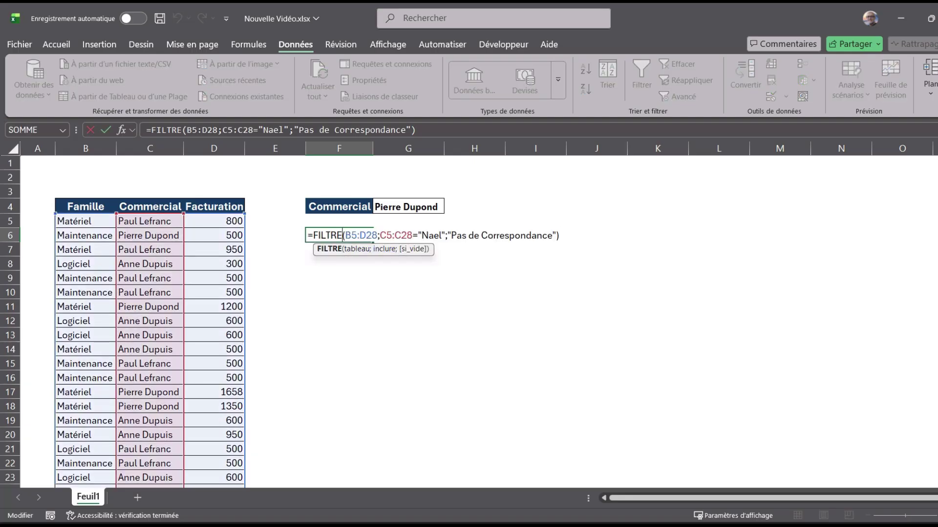
pyautogui.click(418, 235)
pyautogui.press('Delete')
pyautogui.press('Delete')
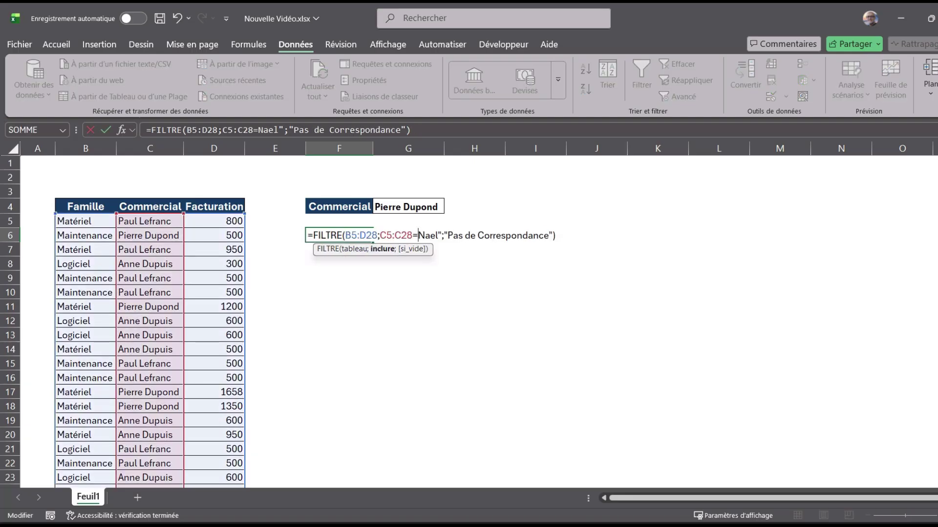
pyautogui.press('Delete')
pyautogui.press('Delete')
pyautogui.press('Delete')
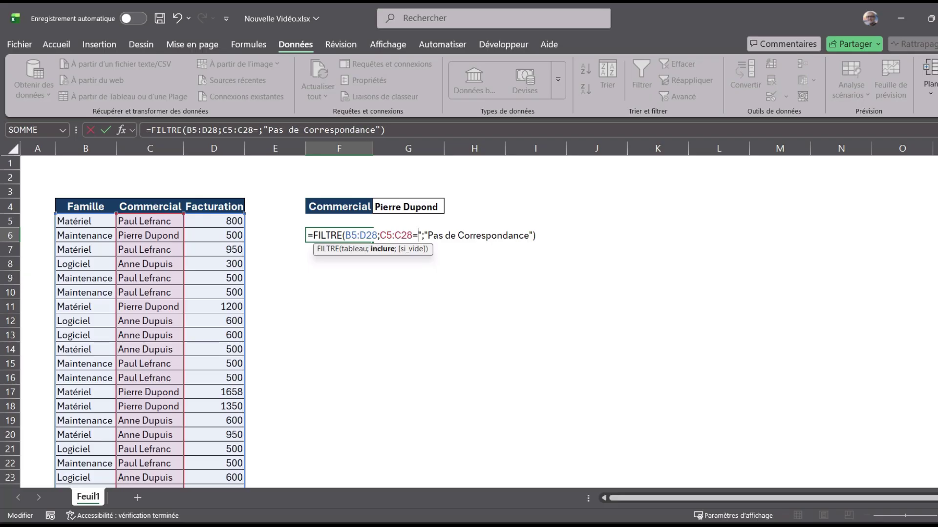
pyautogui.press('Delete')
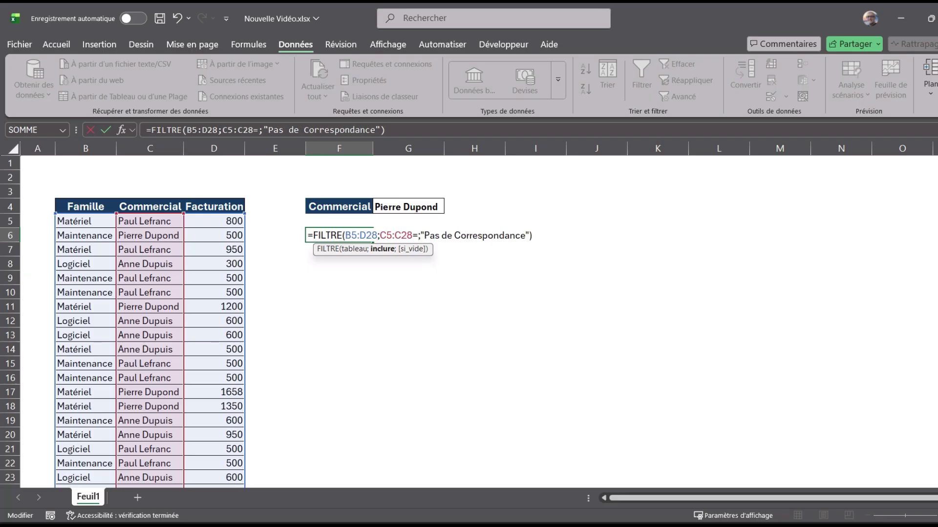
pyautogui.write('"Pierre ')
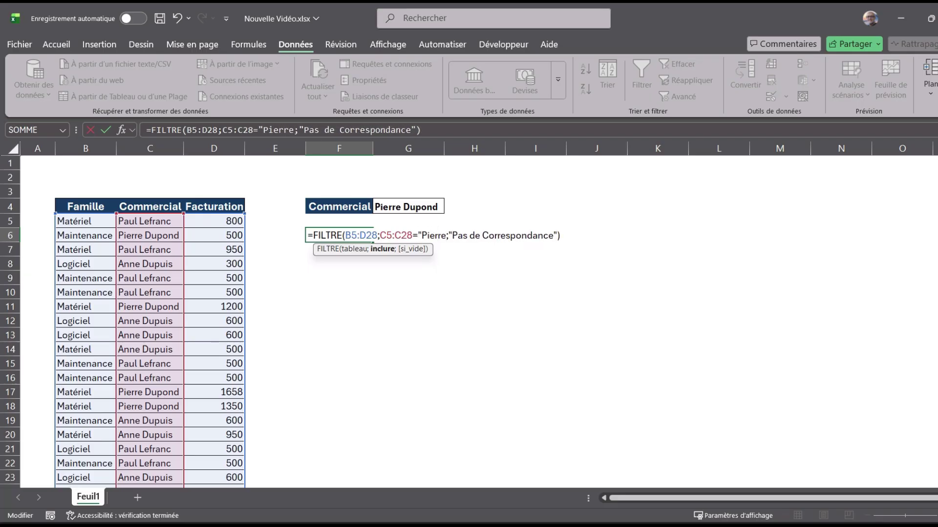
pyautogui.write('Dup')
pyautogui.press('BackSpace')
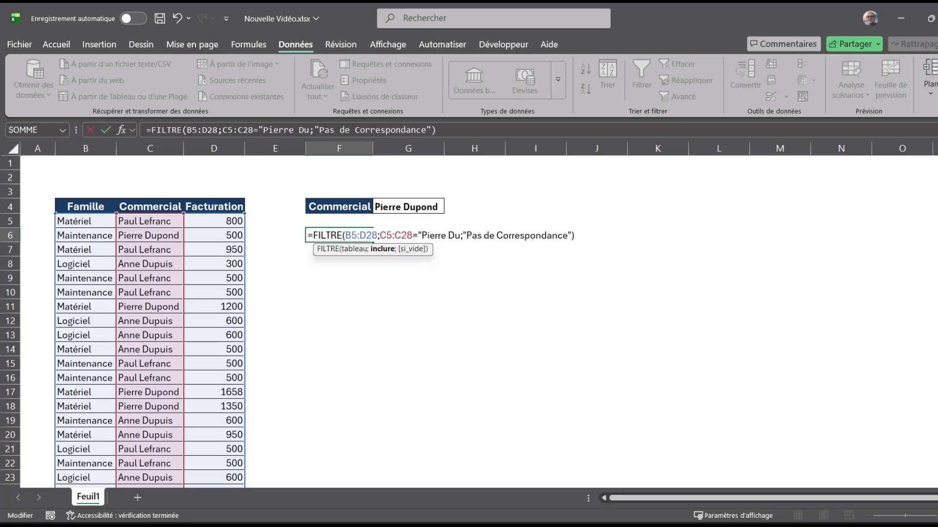
pyautogui.write('pond"')
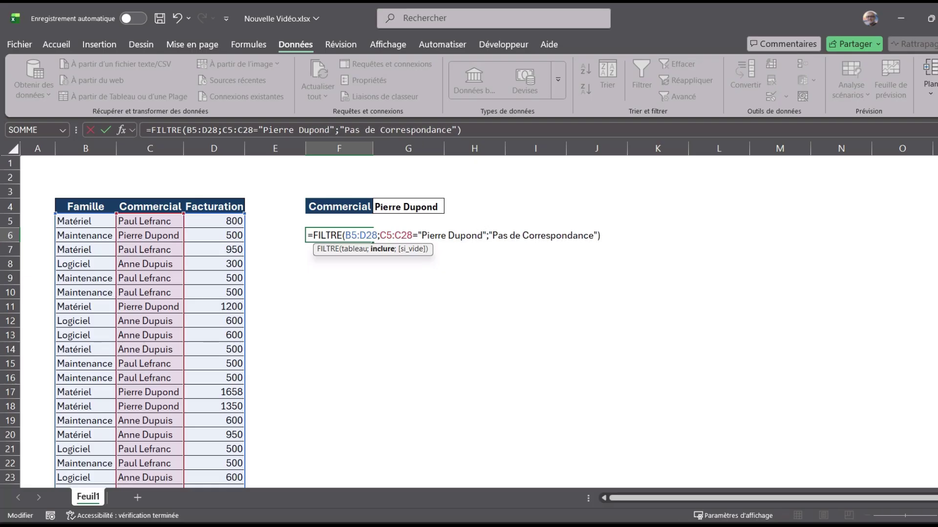
pyautogui.press('Return')
pyautogui.click(339, 236)
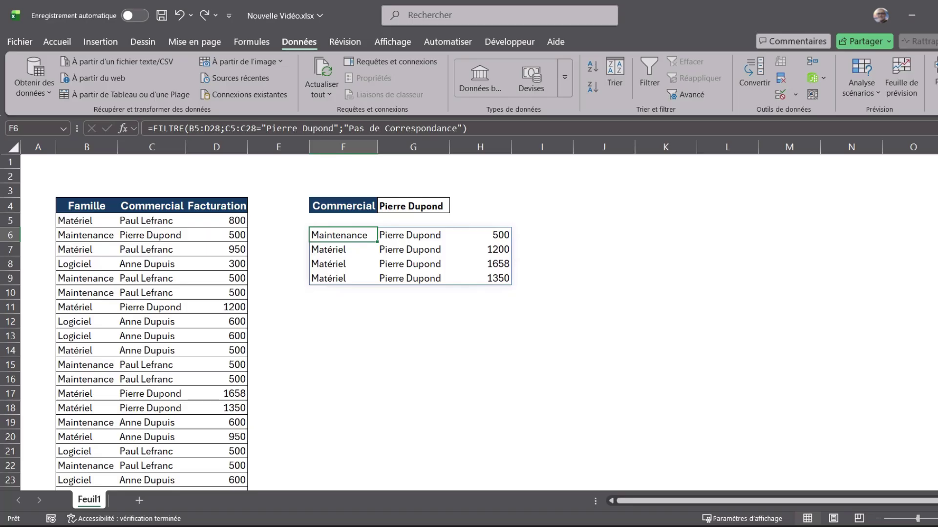
# Make F6's FILTRE use C5:C28=G4 and return only the Facturation column D5:D28.
pyautogui.press('F2')
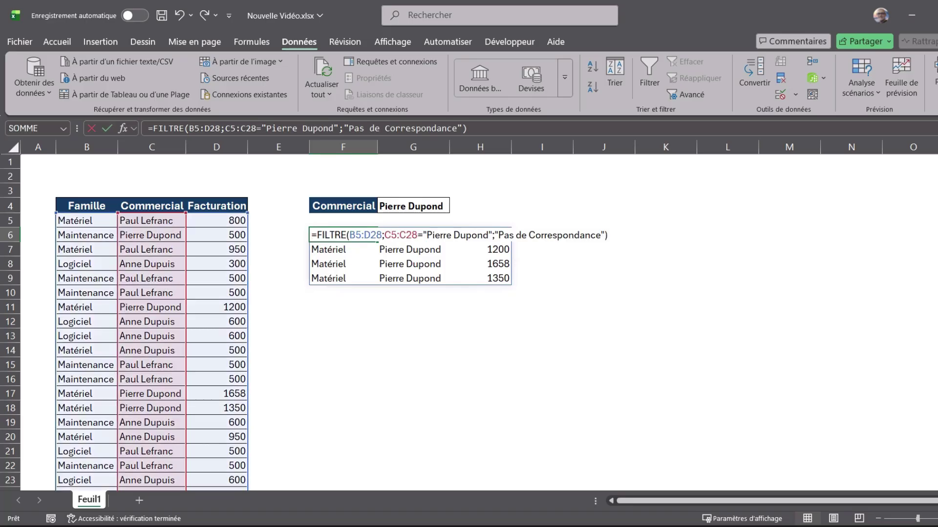
pyautogui.click(423, 235)
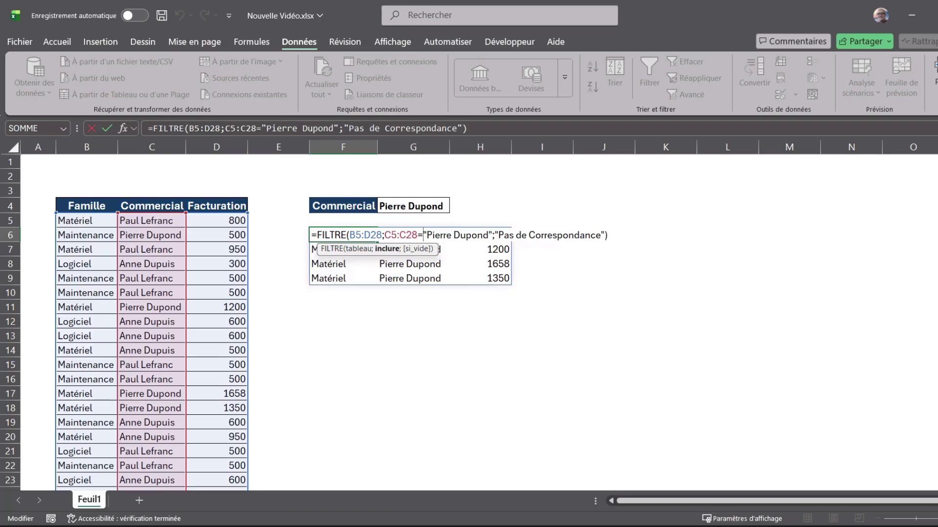
pyautogui.press('Delete')
pyautogui.press('Delete')
pyautogui.press('Delete')
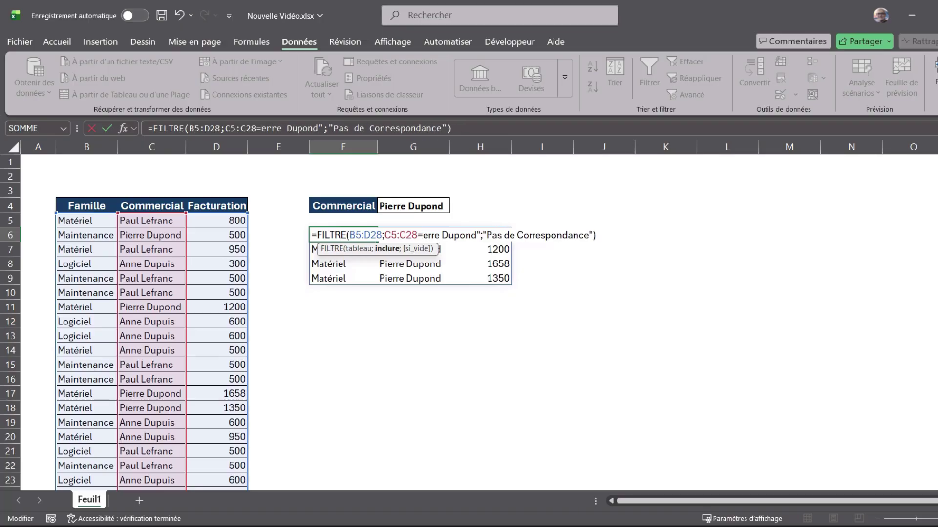
pyautogui.press('Delete')
pyautogui.press('Delete')
pyautogui.press('Delete')
pyautogui.press('Delete')
pyautogui.press('Delete')
pyautogui.press('Delete')
pyautogui.press('Delete')
pyautogui.press('Delete')
pyautogui.press('Delete')
pyautogui.press('Delete')
pyautogui.press('Delete')
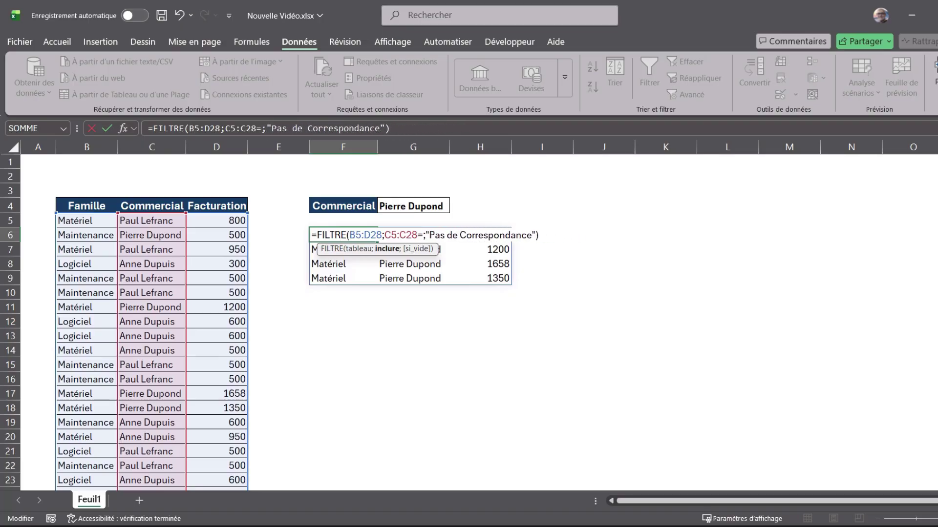
pyautogui.click(414, 206)
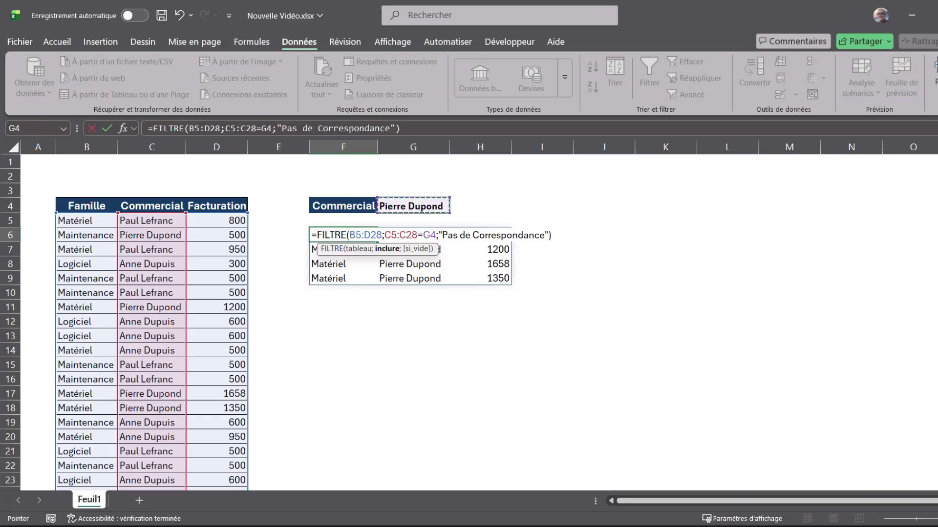
pyautogui.moveTo(383, 235); pyautogui.dragTo(349, 235)
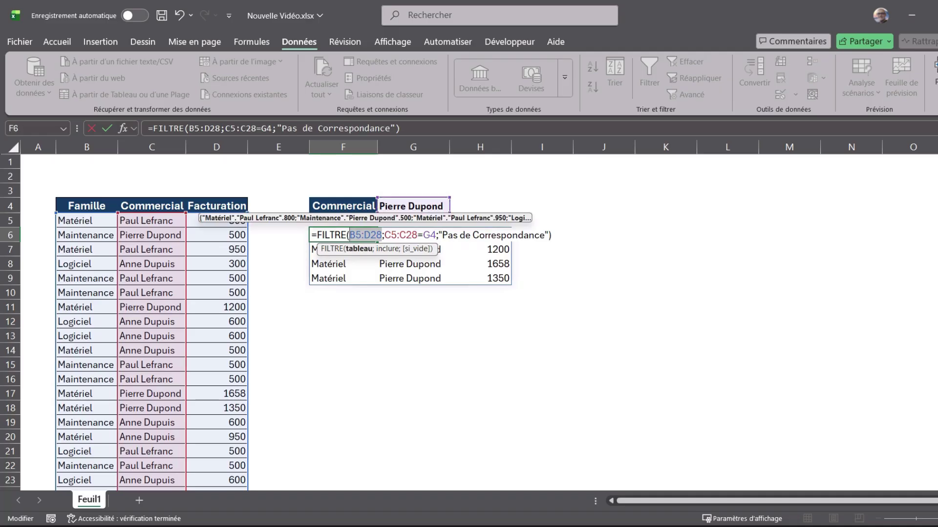
pyautogui.moveTo(216, 220)
pyautogui.mouseDown()
pyautogui.moveTo(229, 486)
pyautogui.moveTo(230, 466)
pyautogui.mouseUp()
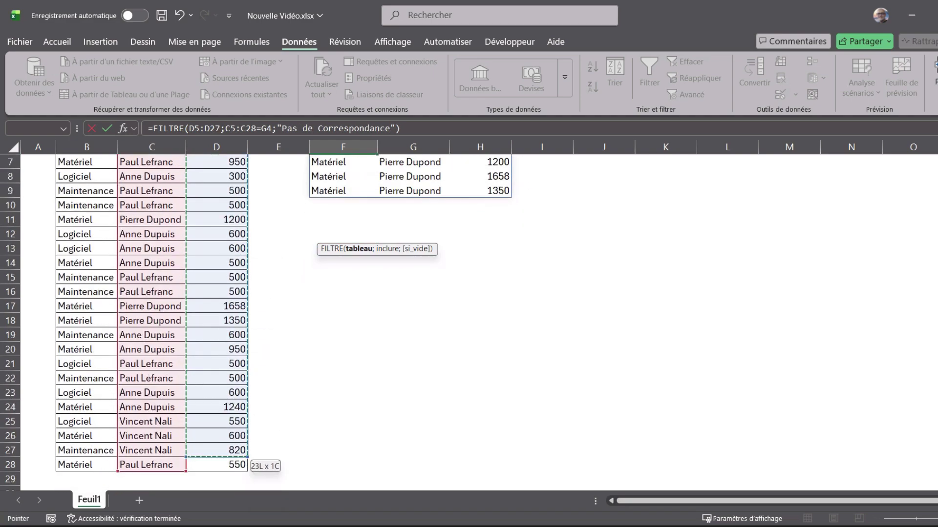
pyautogui.press('Return')
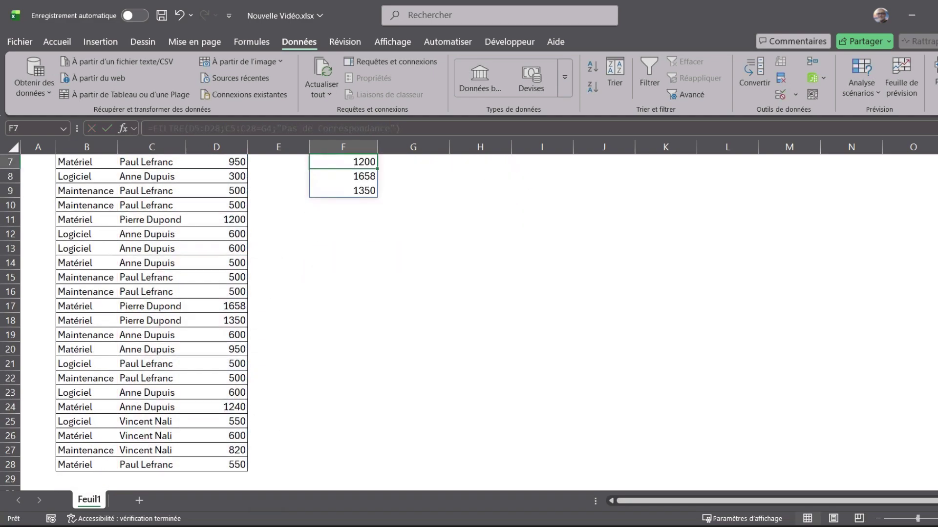
# Wrap F6's FILTRE formula in SOMME to total the matching amounts, giving 4708.
pyautogui.click(343, 235)
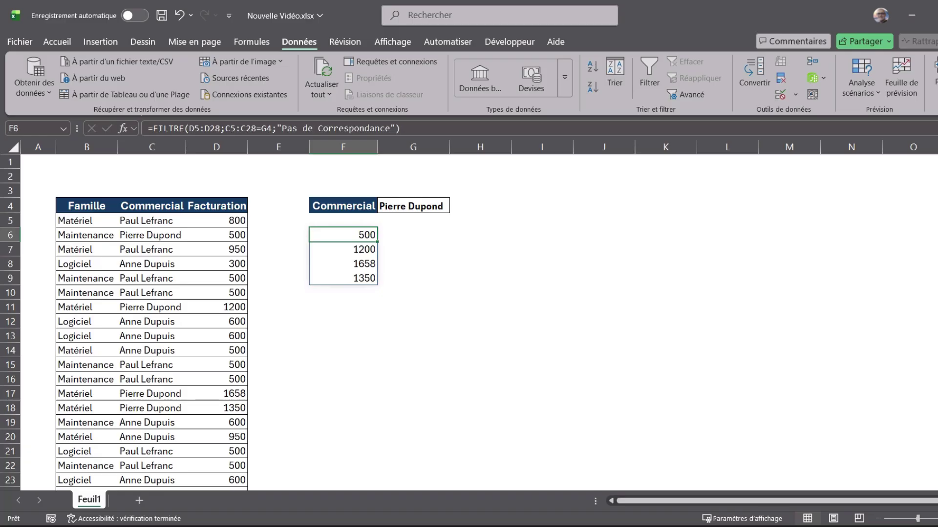
pyautogui.press('F2')
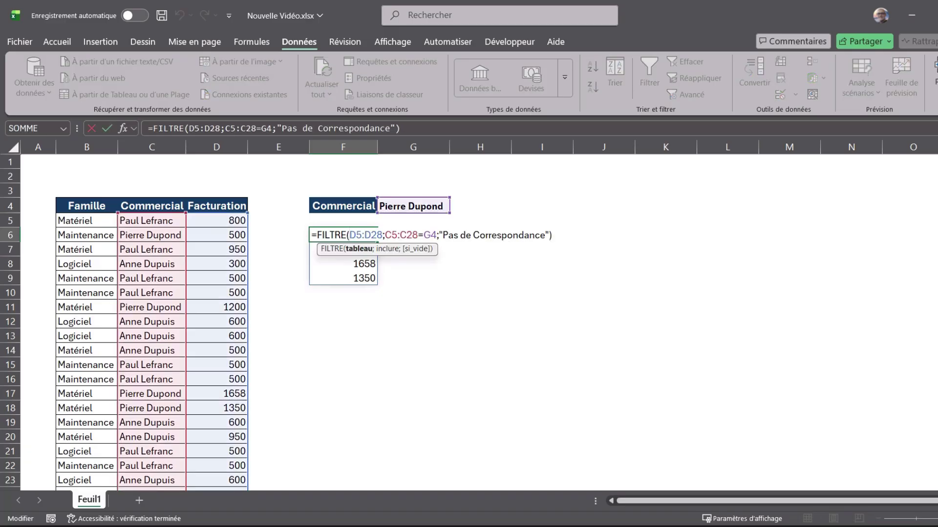
pyautogui.press('End')
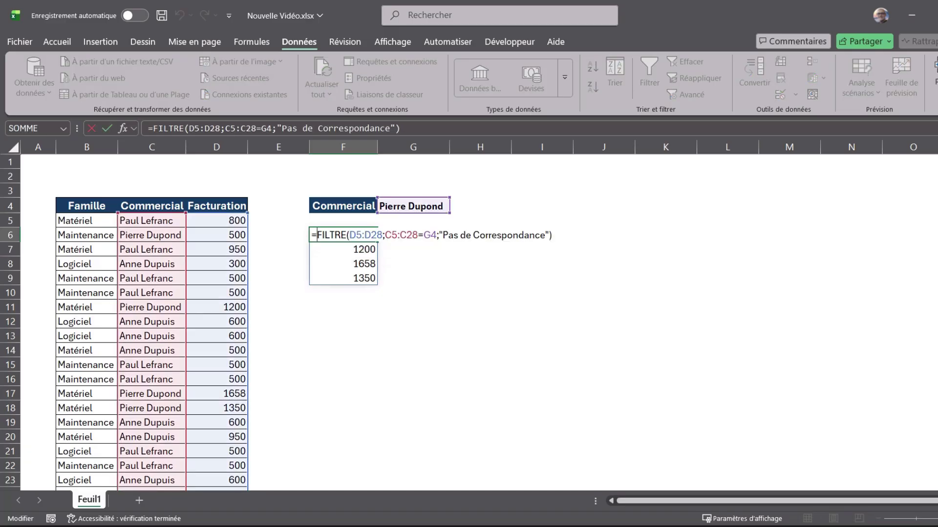
pyautogui.press('Home')
pyautogui.press('Right')
pyautogui.write('SOMME(')
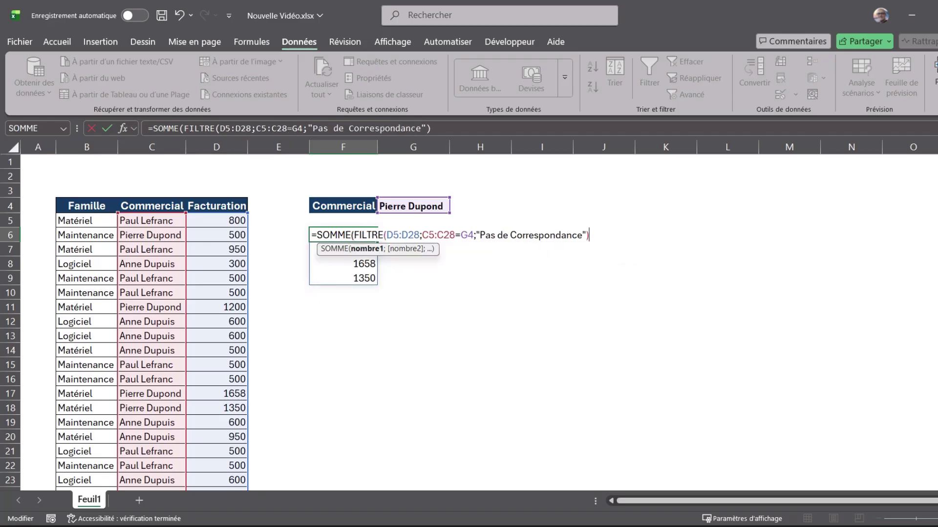
pyautogui.write(')')
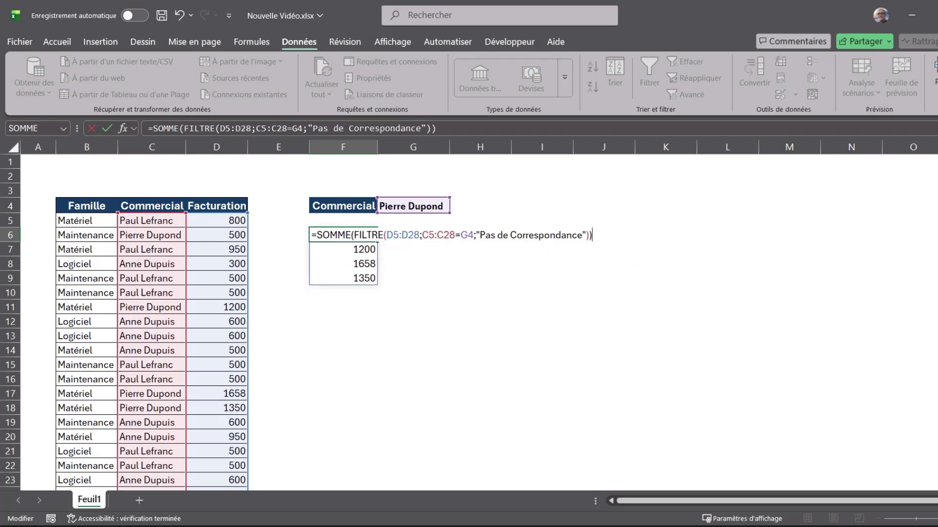
pyautogui.press('Return')
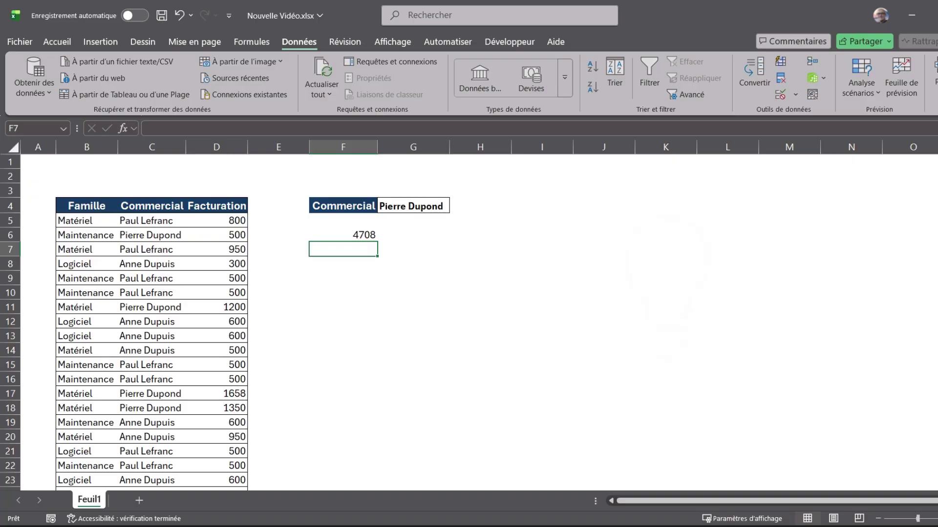
# Choose another commercial from the G4 dropdown so the total becomes 5300.
pyautogui.click(413, 206)
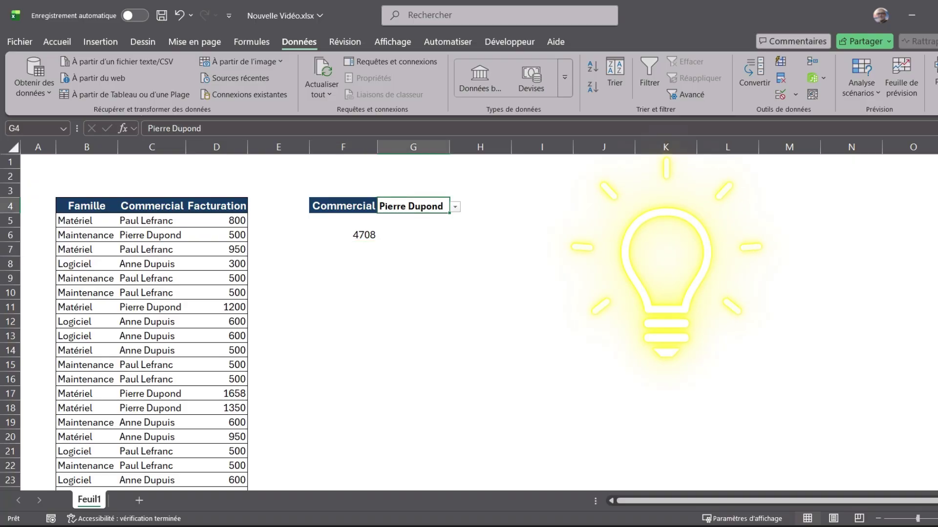
pyautogui.hotkey('alt', 'Down')
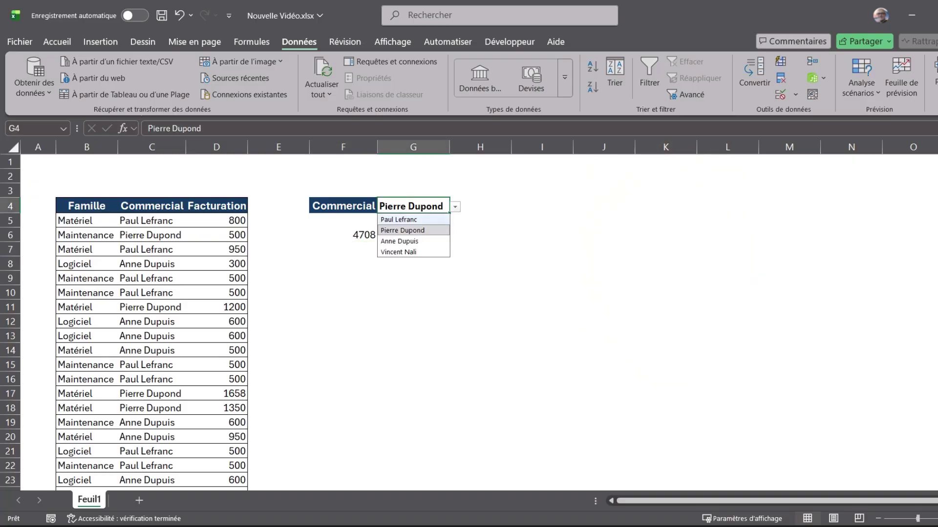
pyautogui.press('Up')
pyautogui.press('Return')
pyautogui.click(343, 235)
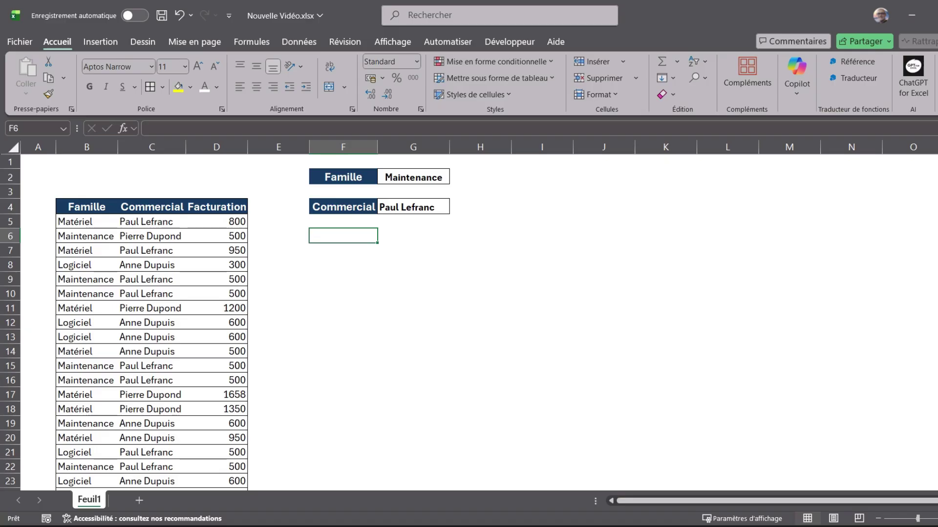
# Point out the Famille and Commercial criterion labels, then select F7 for the new formula.
pyautogui.click(343, 177)
pyautogui.click(343, 207)
pyautogui.click(342, 250)
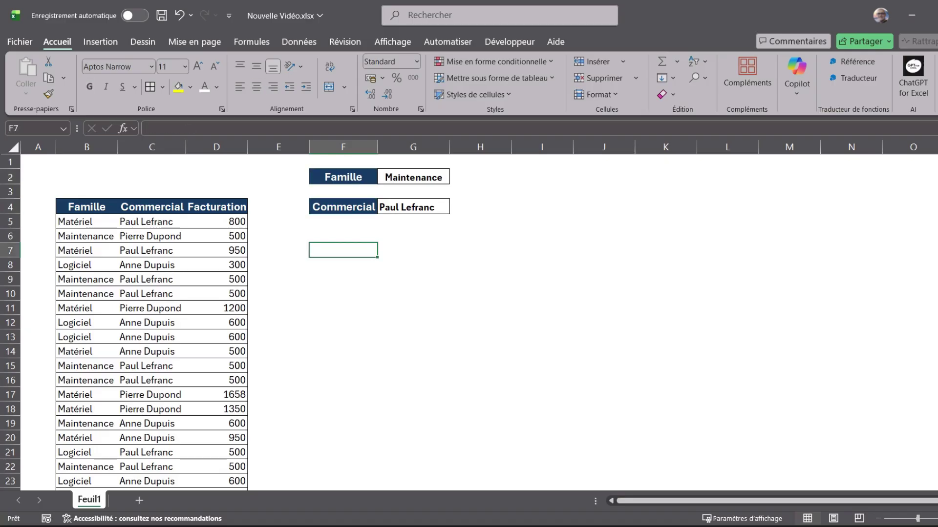
# Start a FILTRE in F7 on B5:D28 with the condition (C5:C28=G4).
pyautogui.write('=FI')
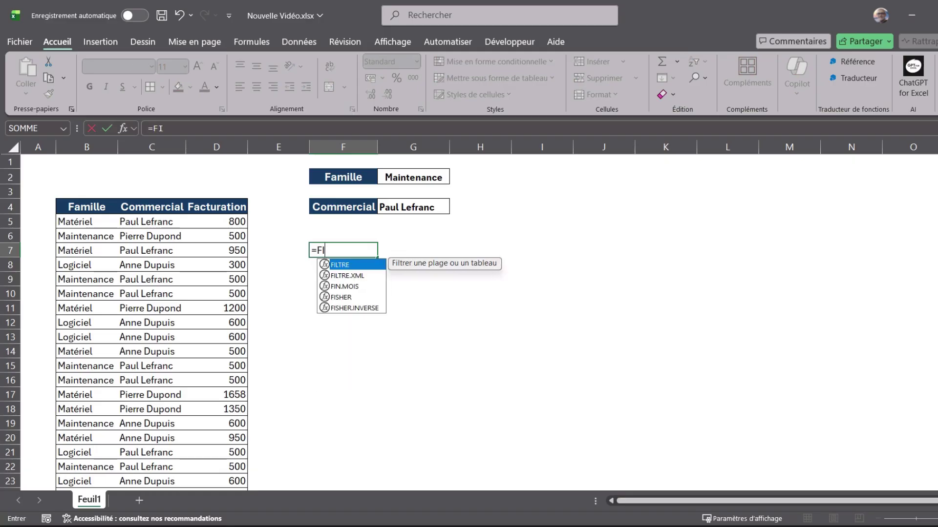
pyautogui.write('L')
pyautogui.press('Tab')
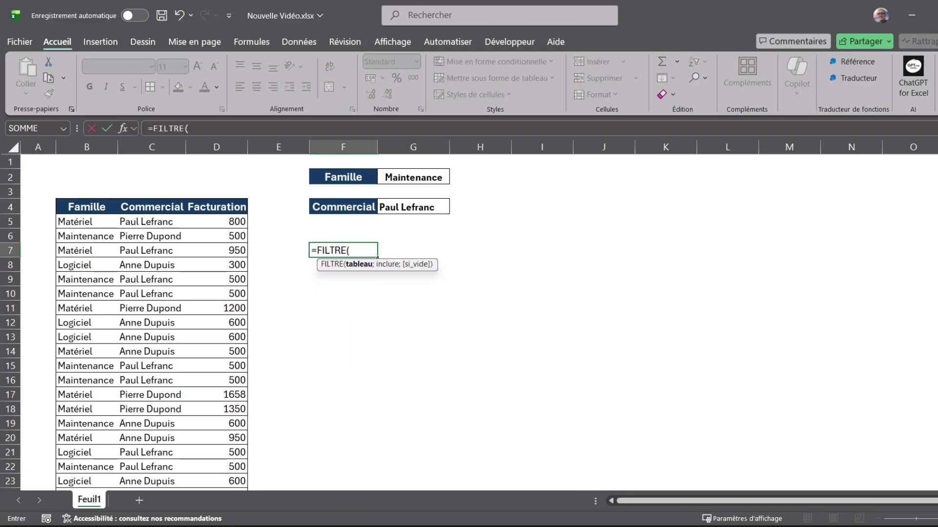
pyautogui.moveTo(87, 222); pyautogui.dragTo(237, 486)
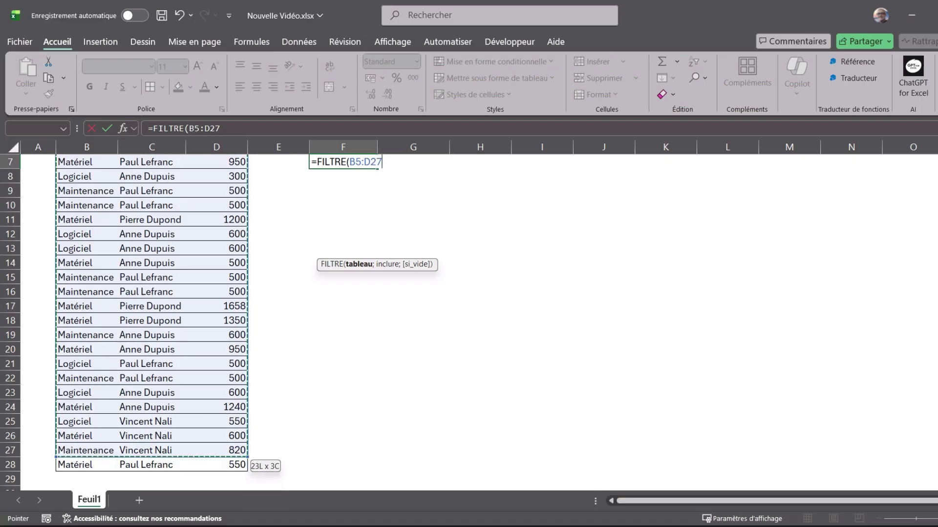
pyautogui.write('.')
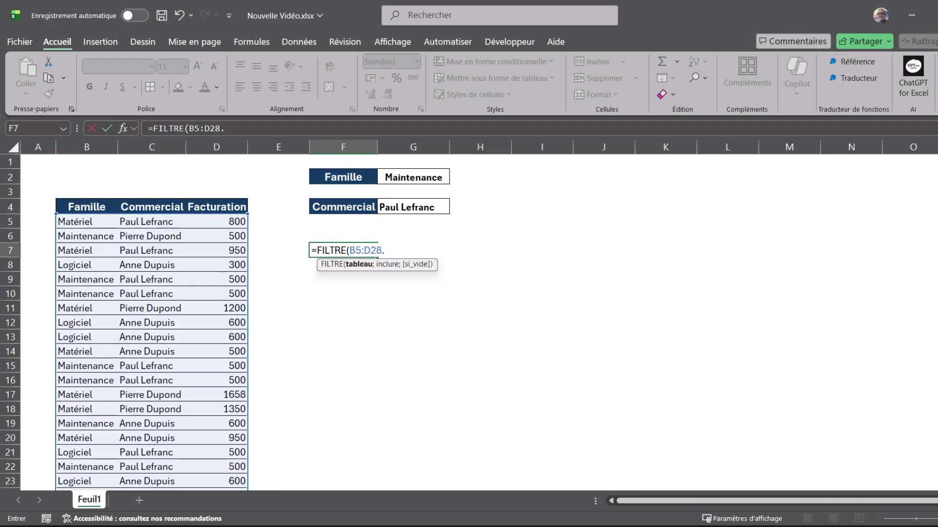
pyautogui.press('BackSpace')
pyautogui.write(';')
pyautogui.write('(')
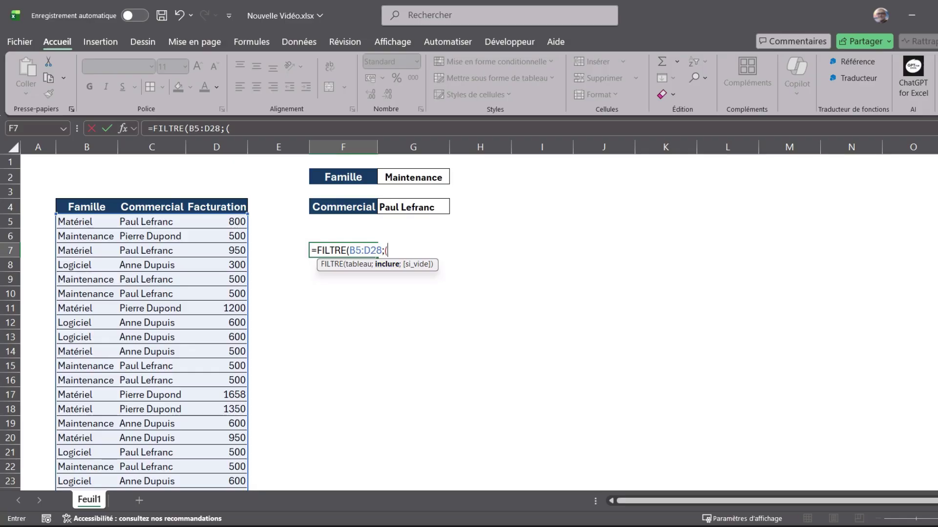
pyautogui.click(152, 221)
pyautogui.moveTo(184, 285); pyautogui.dragTo(184, 471)
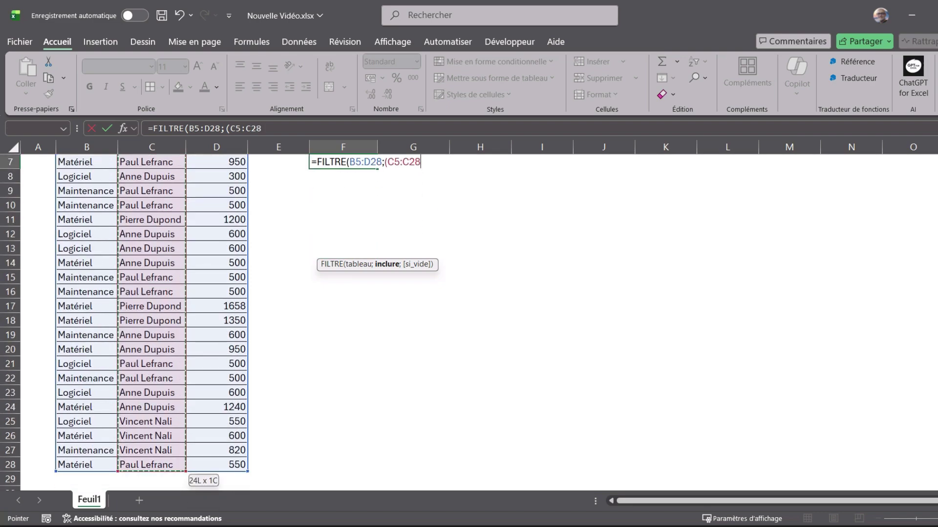
pyautogui.scroll(2, 152, 322)
pyautogui.write('=')
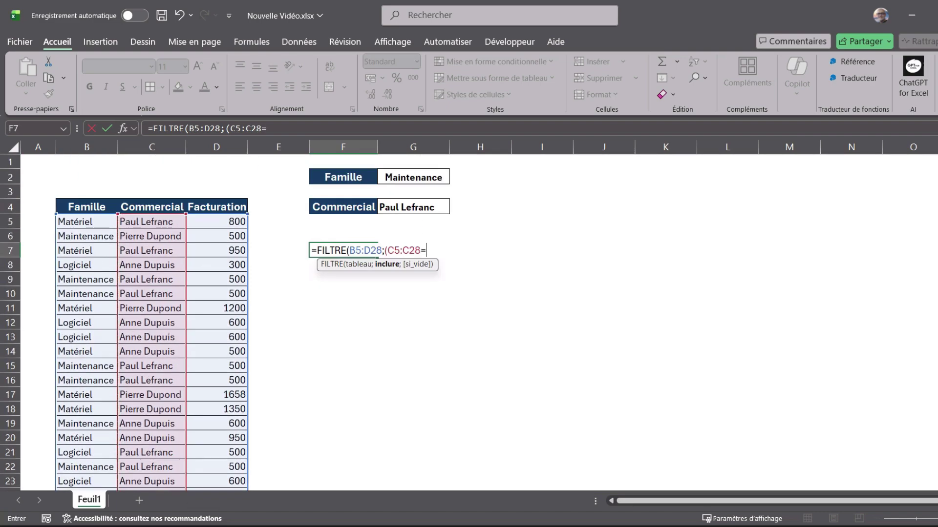
pyautogui.click(413, 207)
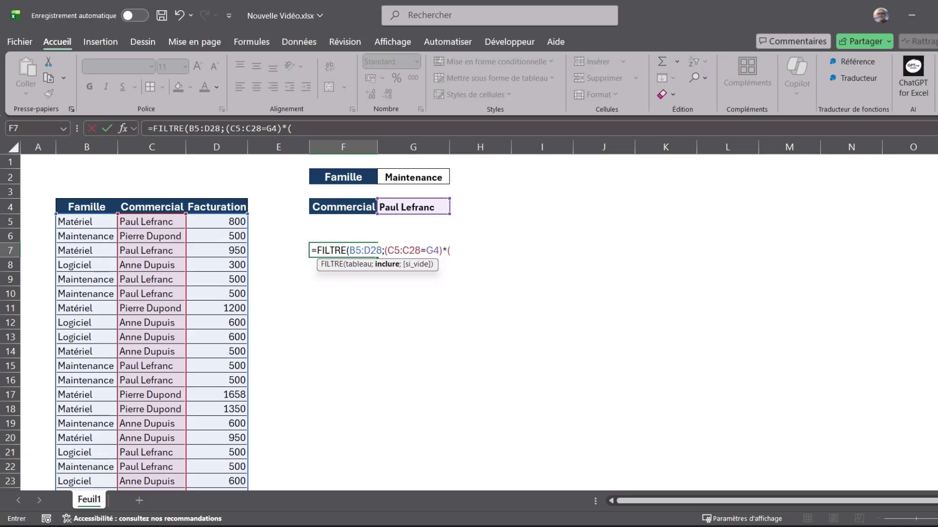
# Multiply in the condition (B5:B28=G2) and finish the formula, spilling five matching rows.
pyautogui.moveTo(87, 222)
pyautogui.mouseDown()
pyautogui.moveTo(87, 481)
pyautogui.moveTo(87, 465)
pyautogui.mouseUp()
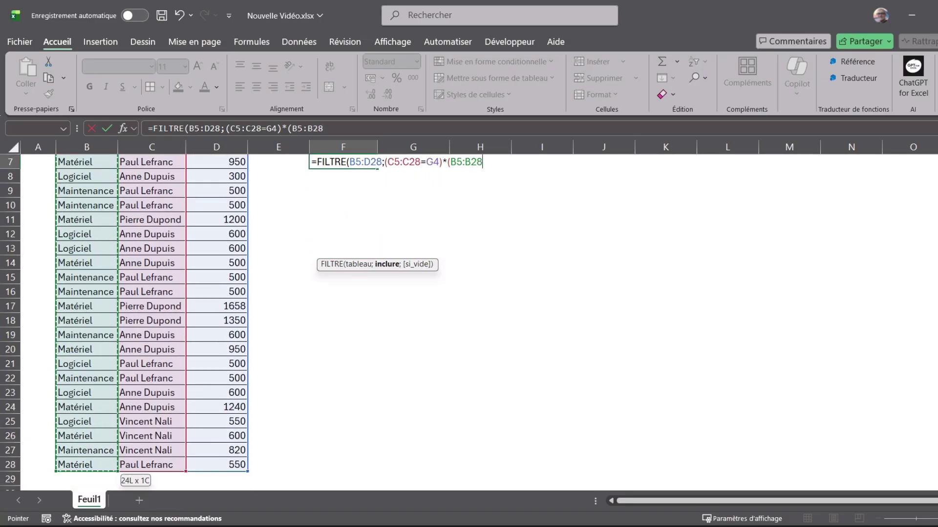
pyautogui.scroll(2, 86, 464)
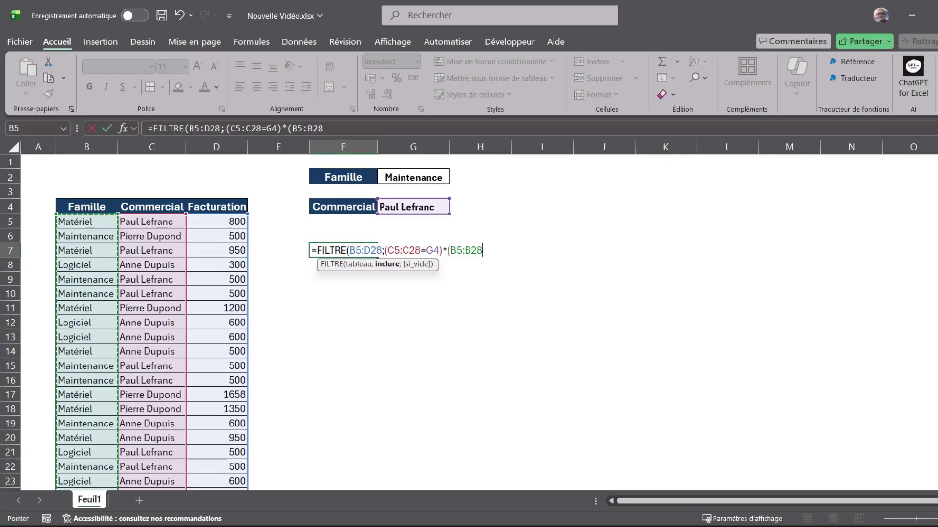
pyautogui.write('=')
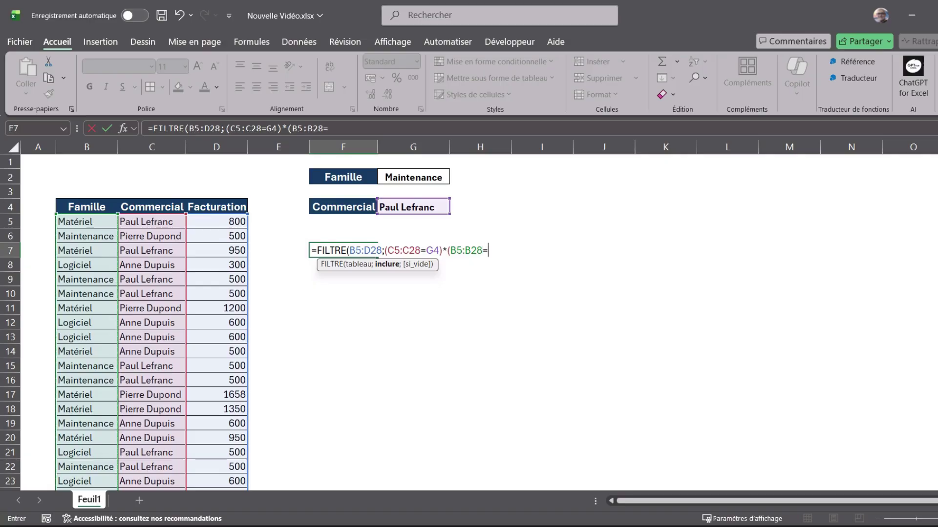
pyautogui.click(413, 176)
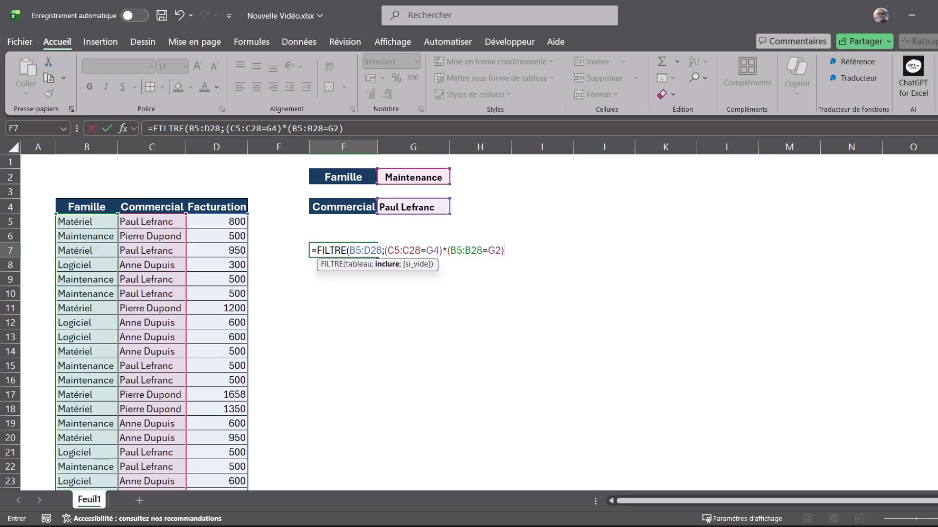
pyautogui.write(')')
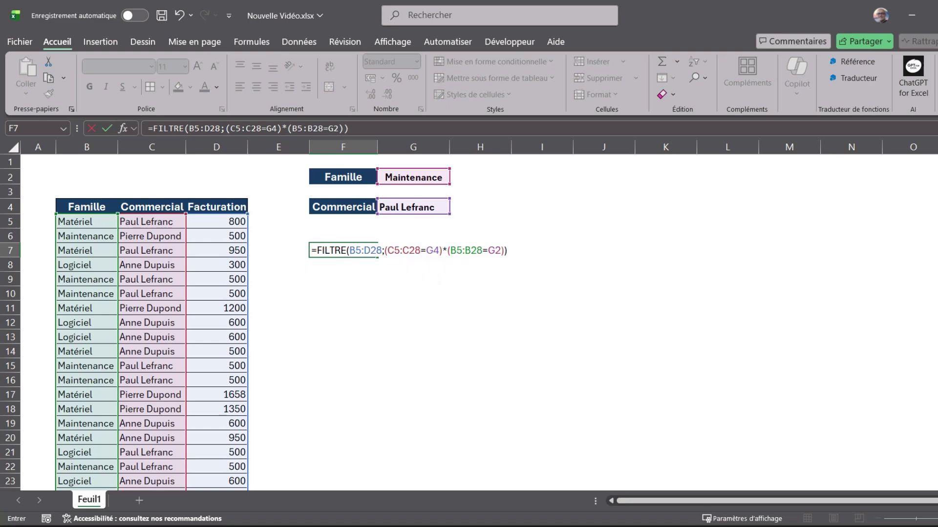
pyautogui.press('Return')
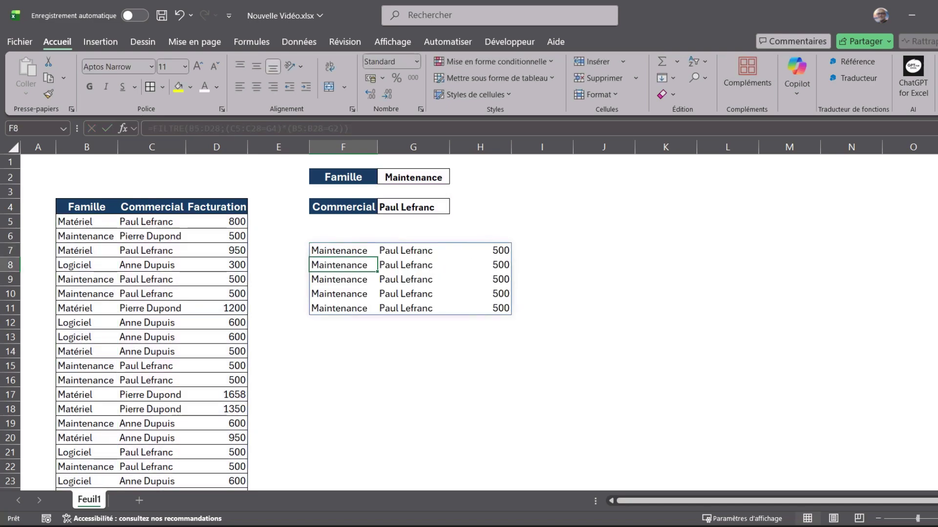
# Set the Famille criterion in G2 to Matériel.
pyautogui.click(414, 177)
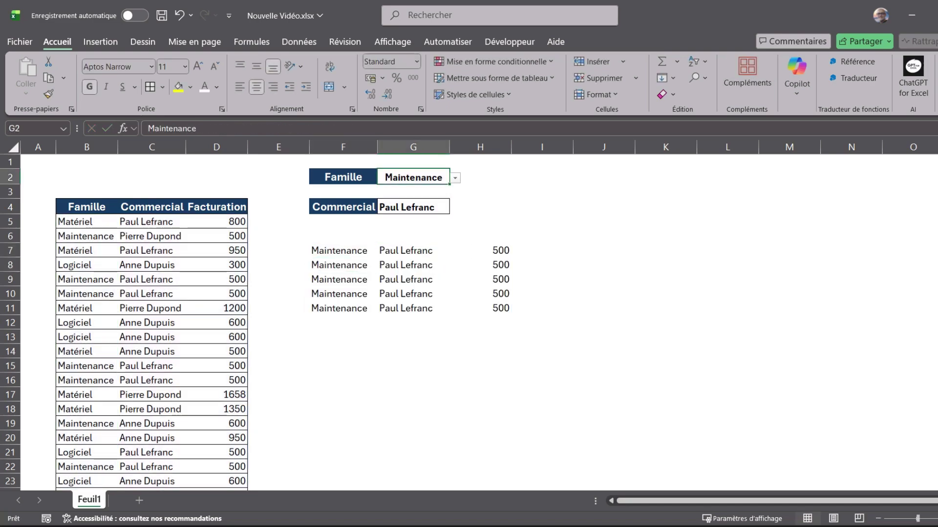
pyautogui.hotkey('alt', 'Down')
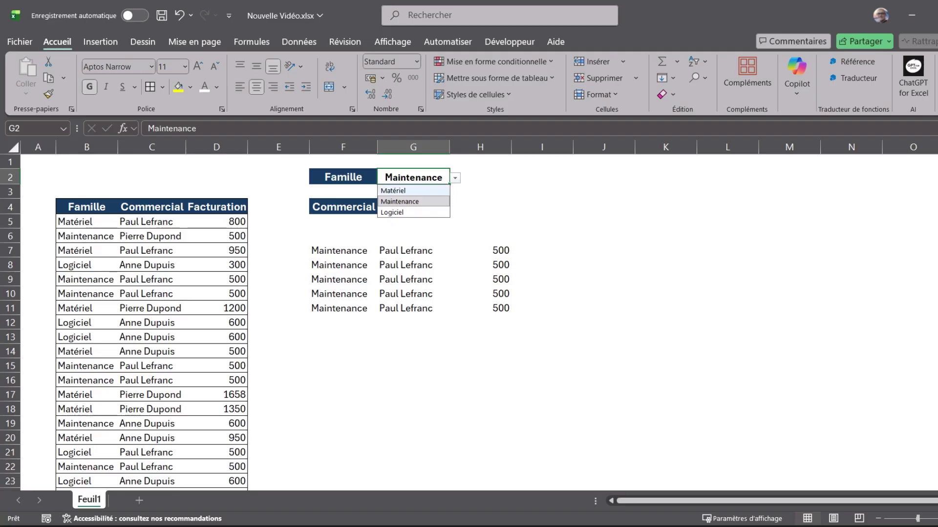
pyautogui.press('Up')
pyautogui.press('Return')
pyautogui.click(343, 250)
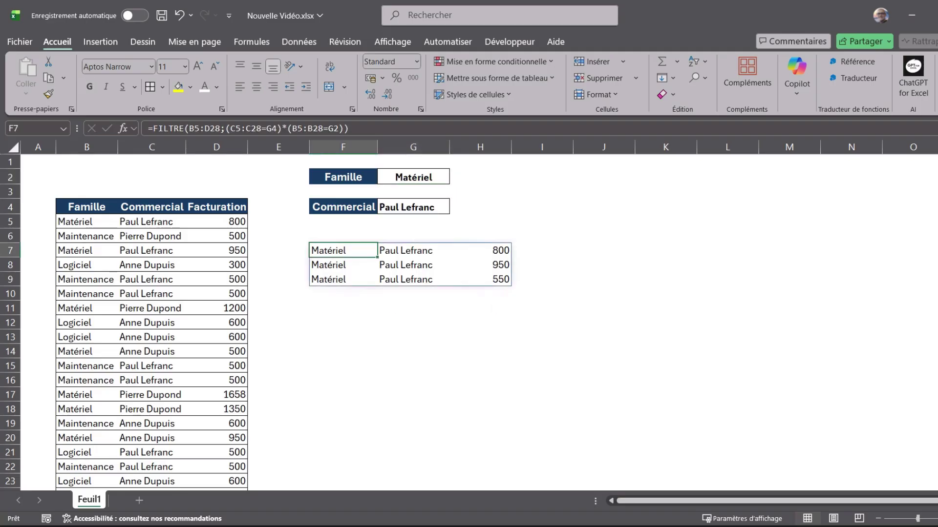
# Pick another commercial in G4, leaving three Matériel rows: 500, 950, 1240.
pyautogui.click(413, 207)
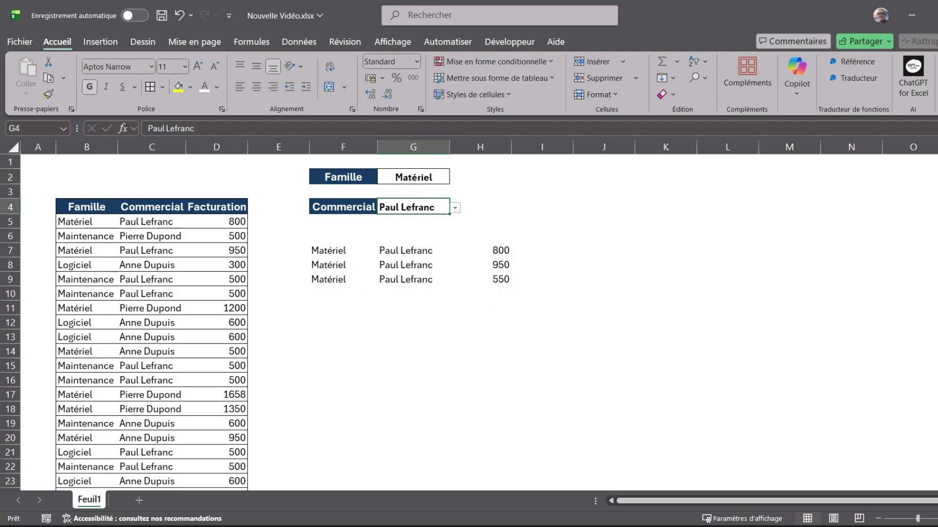
pyautogui.hotkey('alt', 'Down')
pyautogui.press('Down')
pyautogui.press('Down')
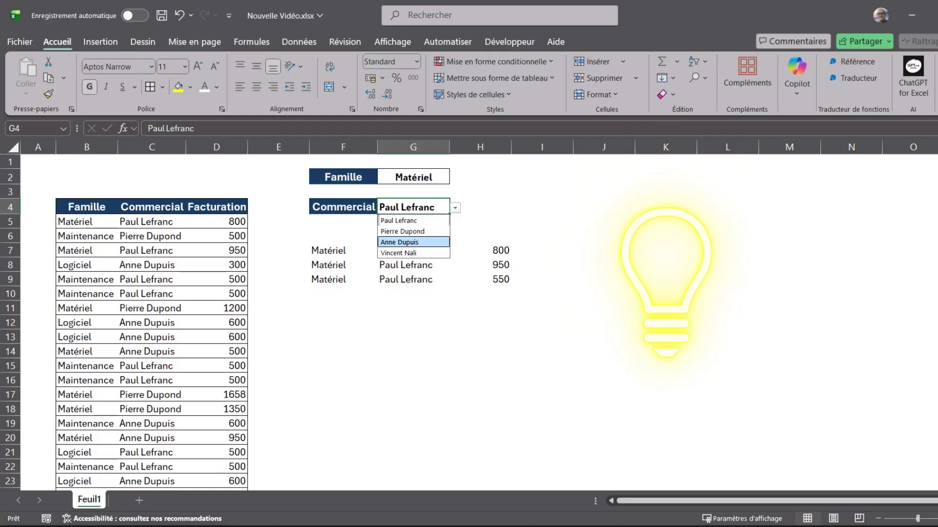
pyautogui.press('Return')
pyautogui.click(343, 322)
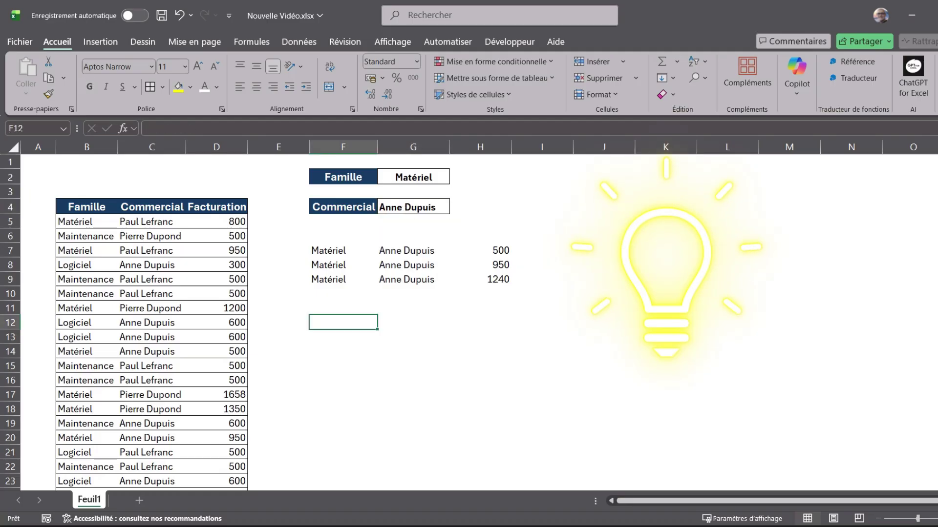